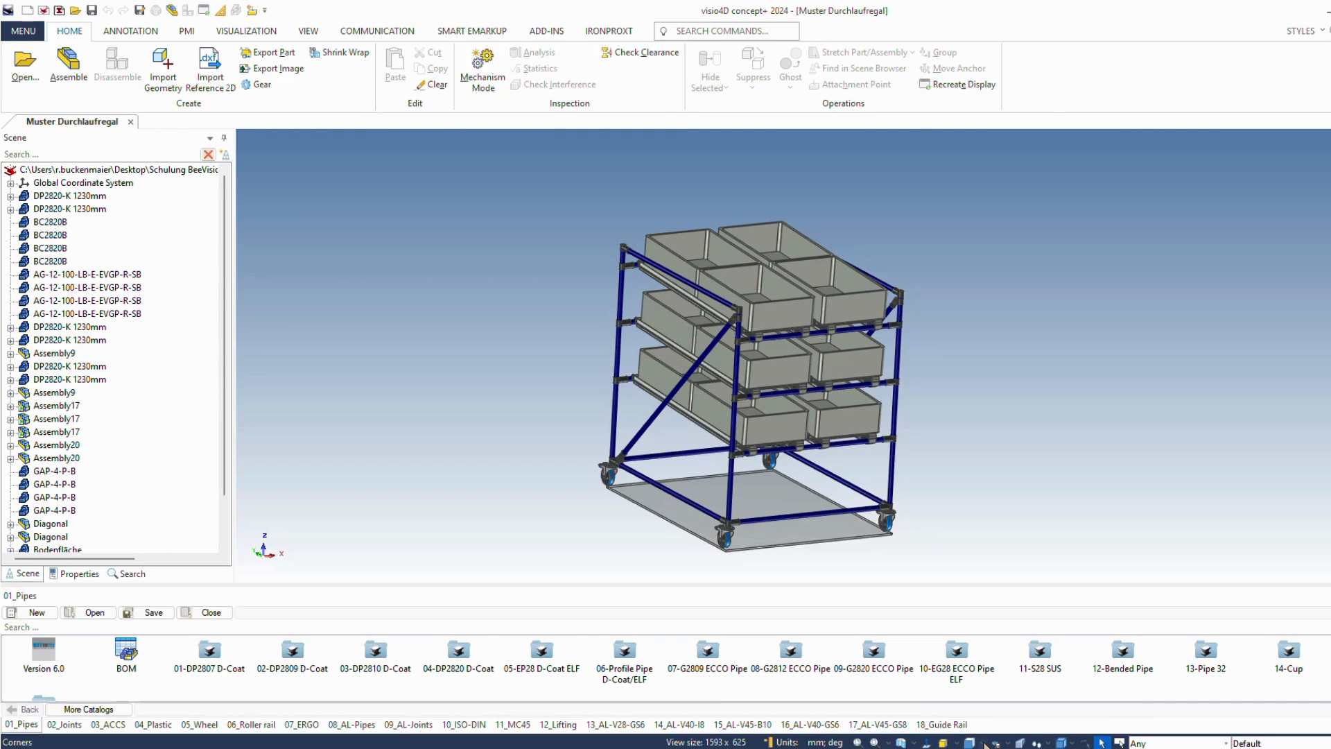
- Examine the flow rack in the standard front view and compare it with angled views
{"action": "left_click", "coordinate": [984, 744]}
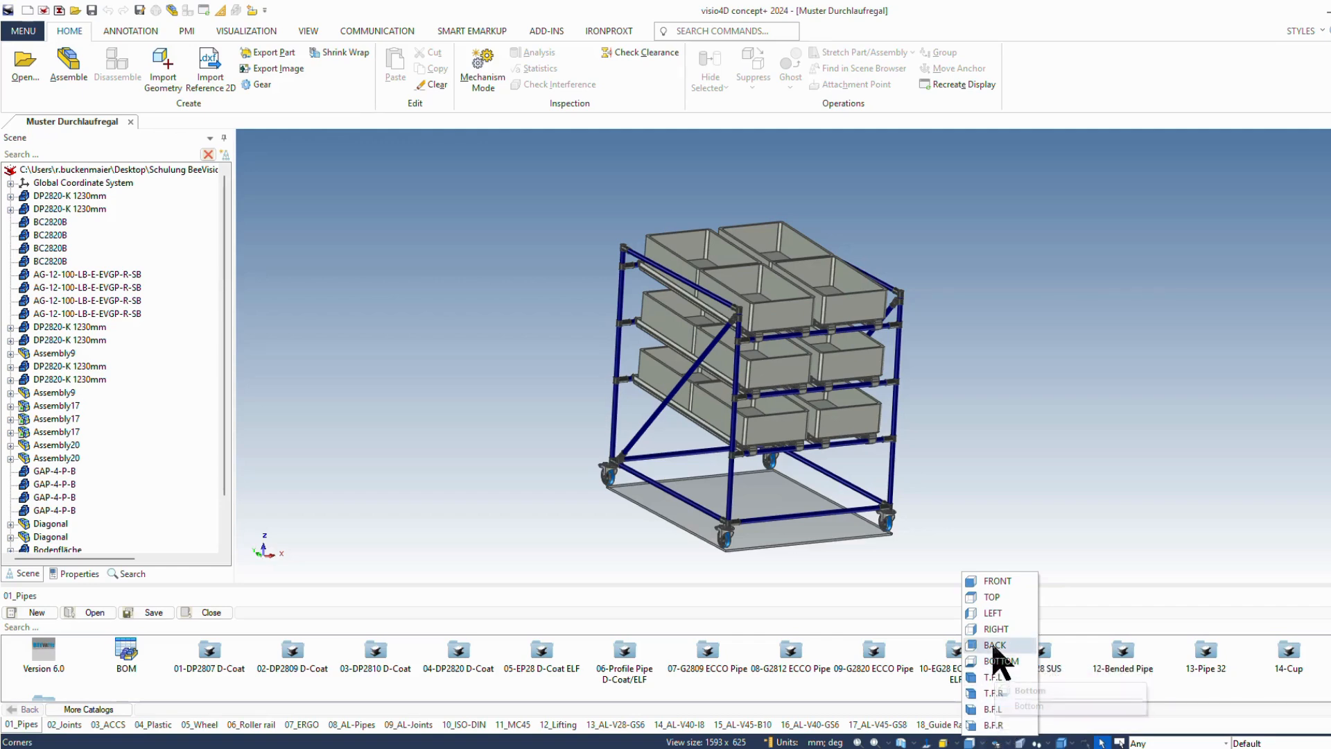
{"action": "left_click", "coordinate": [980, 584]}
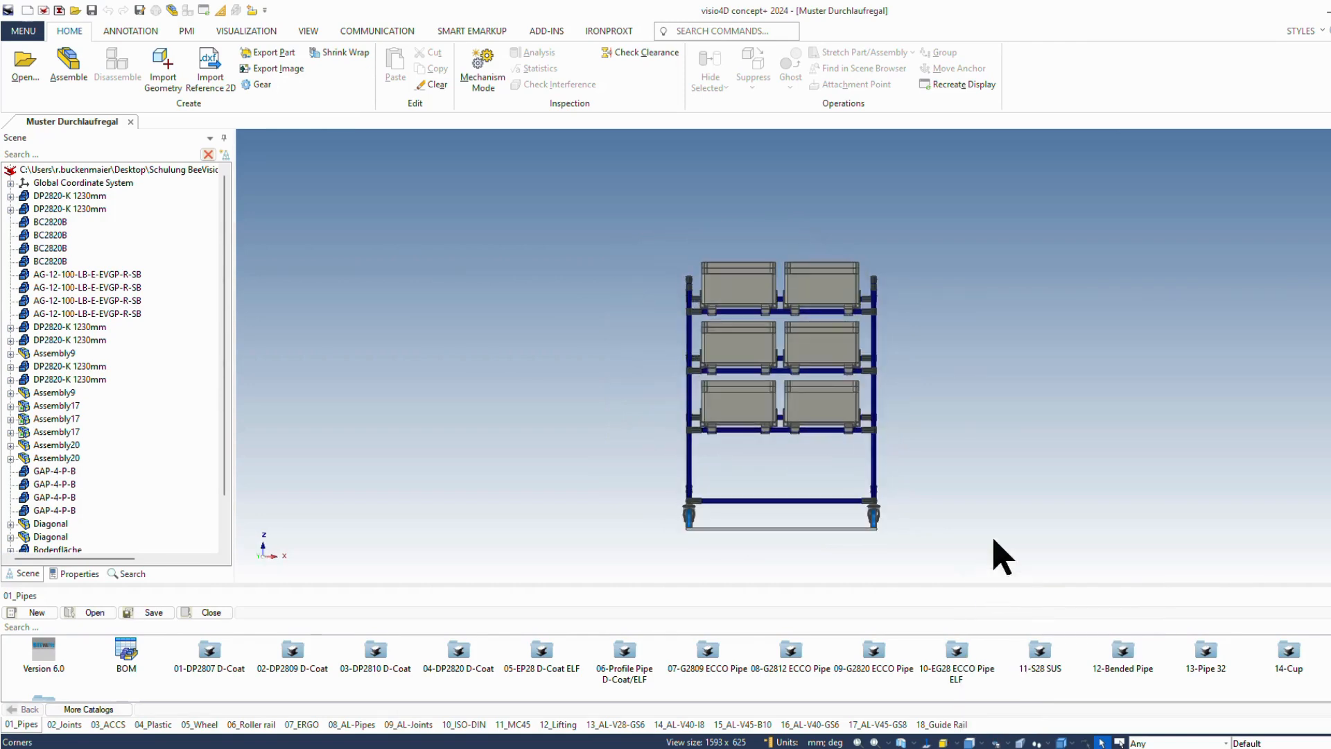
{"action": "scroll", "coordinate": [957, 389], "scroll_direction": "up", "scroll_amount": 2}
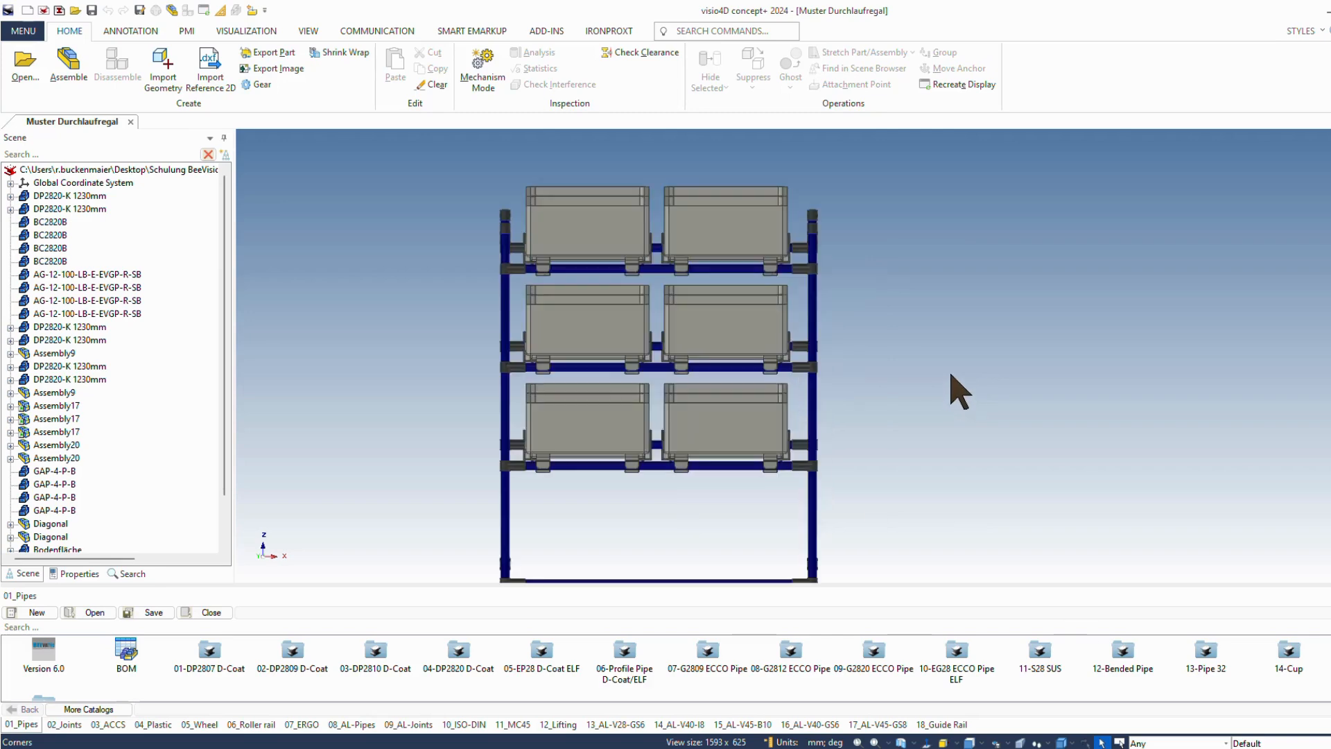
{"action": "scroll", "coordinate": [894, 457], "scroll_direction": "up", "scroll_amount": 2}
{"action": "left_click_drag", "start_coordinate": [894, 463], "coordinate": [921, 476]}
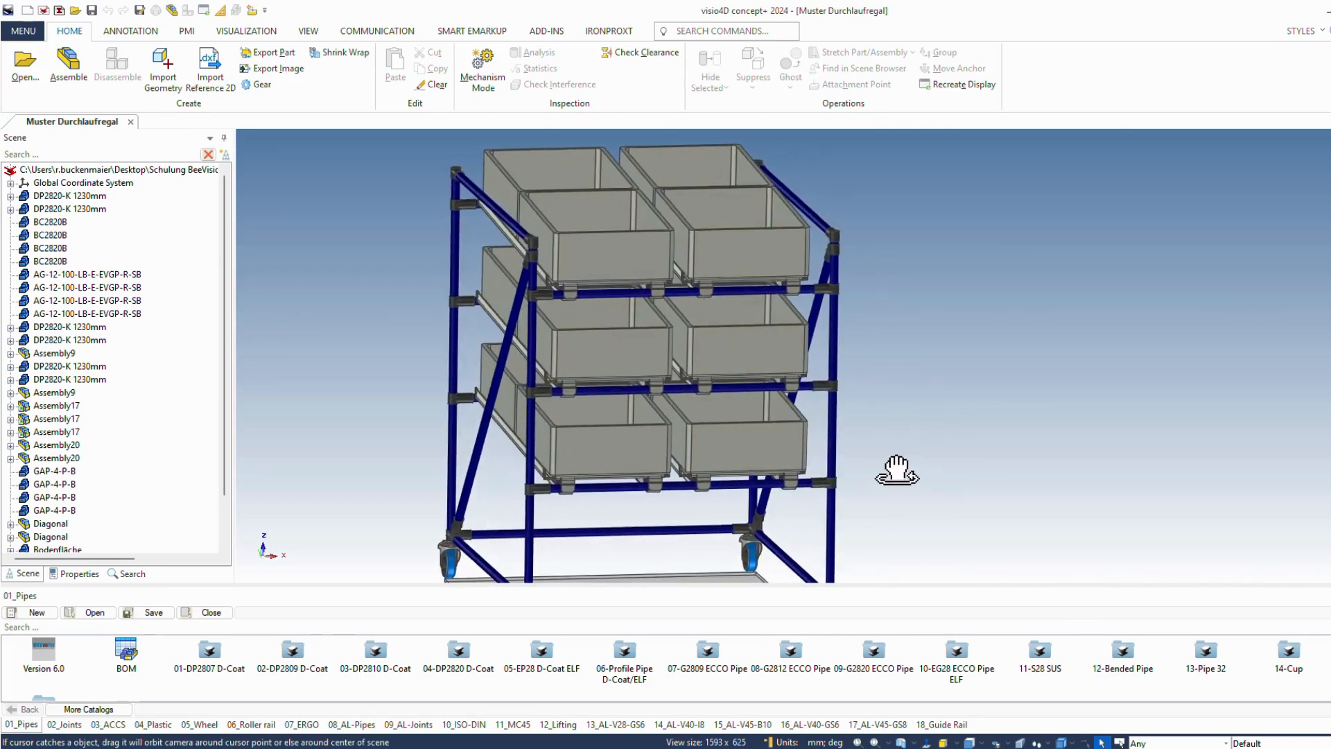
{"action": "scroll", "coordinate": [901, 463], "scroll_direction": "down", "scroll_amount": 3}
{"action": "left_click_drag", "start_coordinate": [894, 427], "coordinate": [945, 511]}
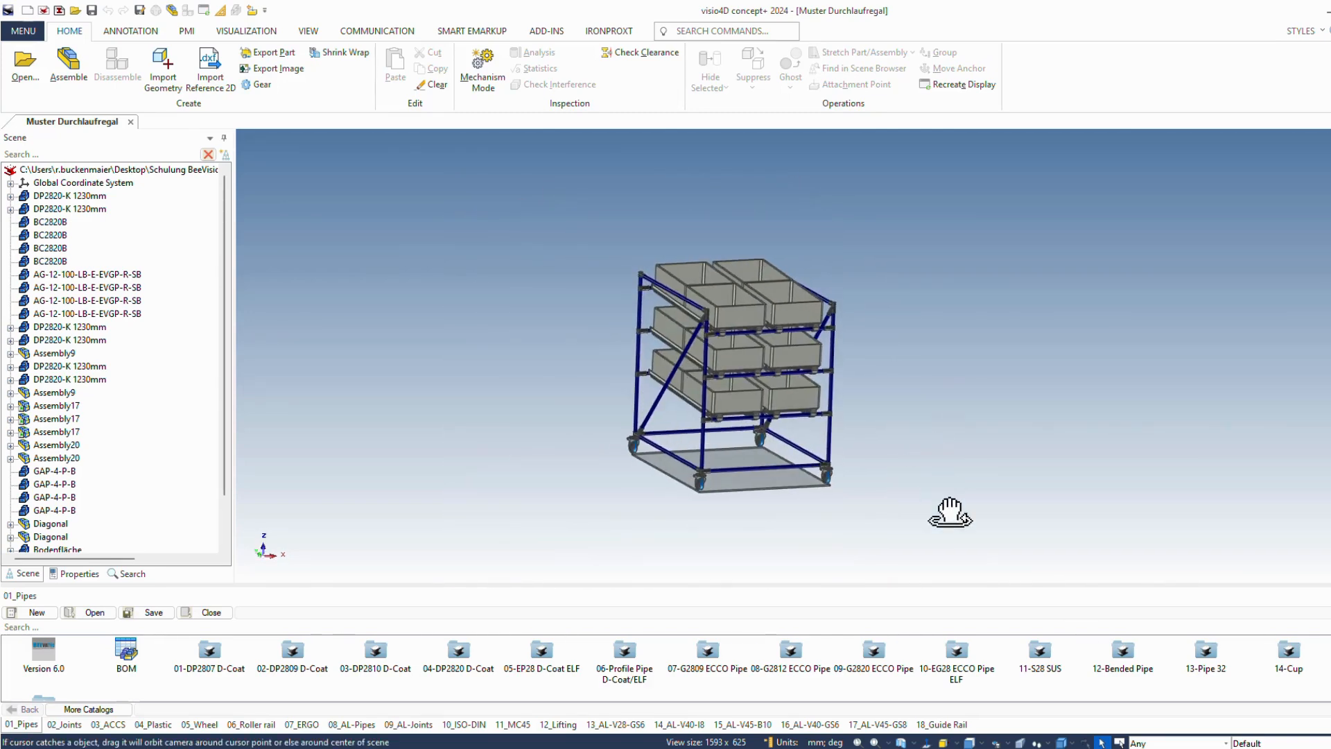
{"action": "left_click", "coordinate": [970, 744]}
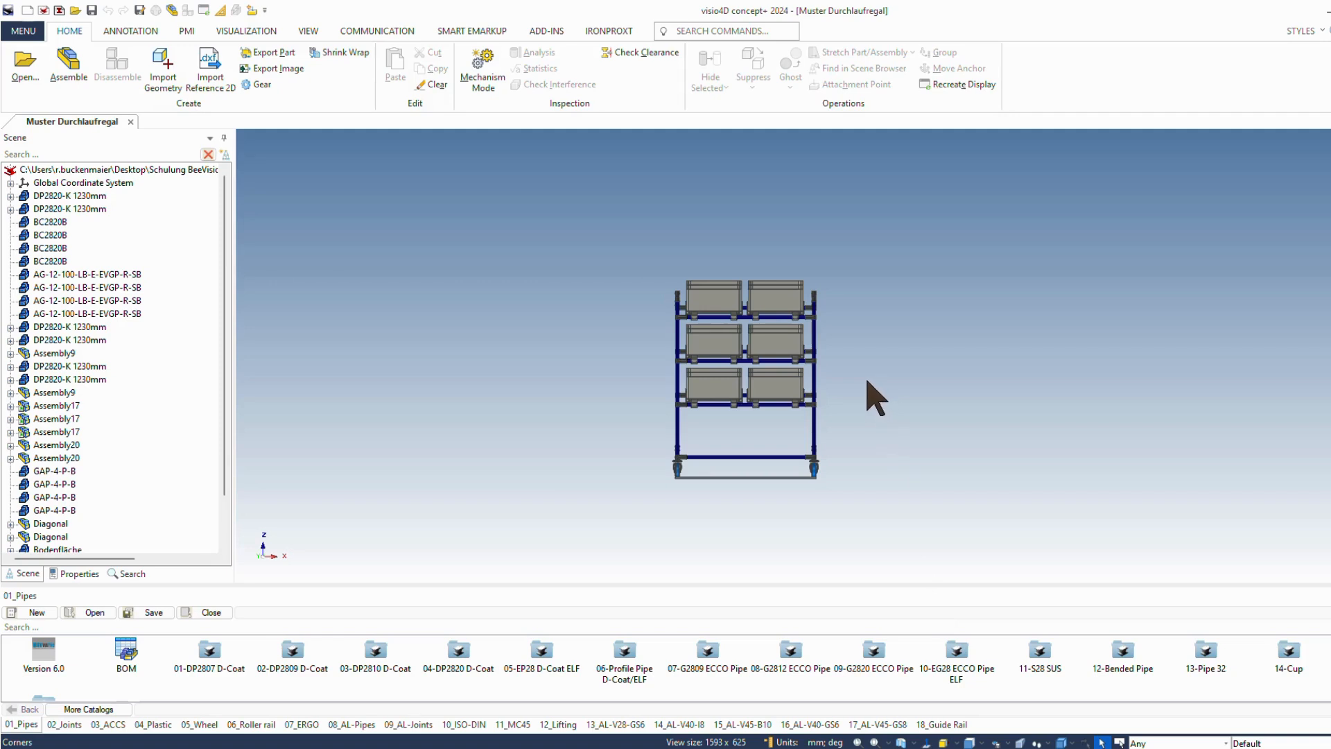
{"action": "scroll", "coordinate": [867, 381], "scroll_direction": "up", "scroll_amount": 3}
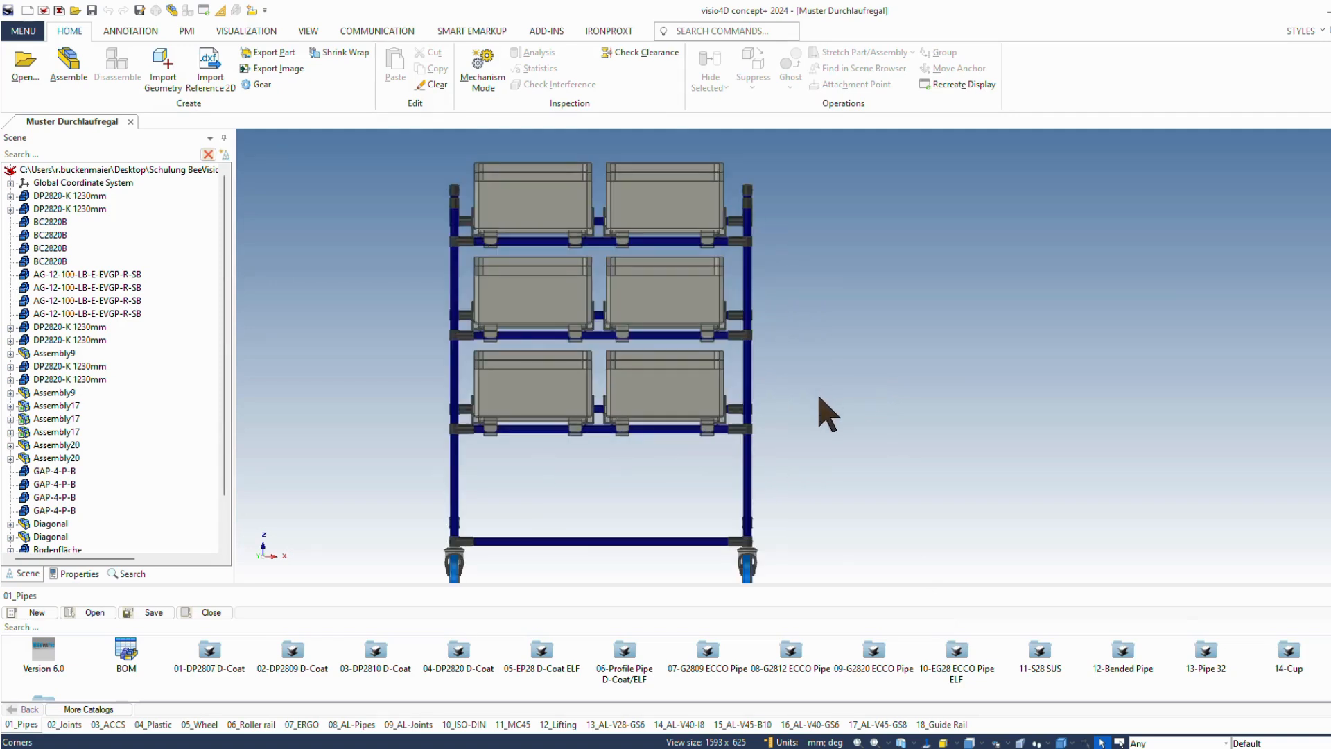
{"action": "scroll", "coordinate": [827, 414], "scroll_direction": "down", "scroll_amount": 2}
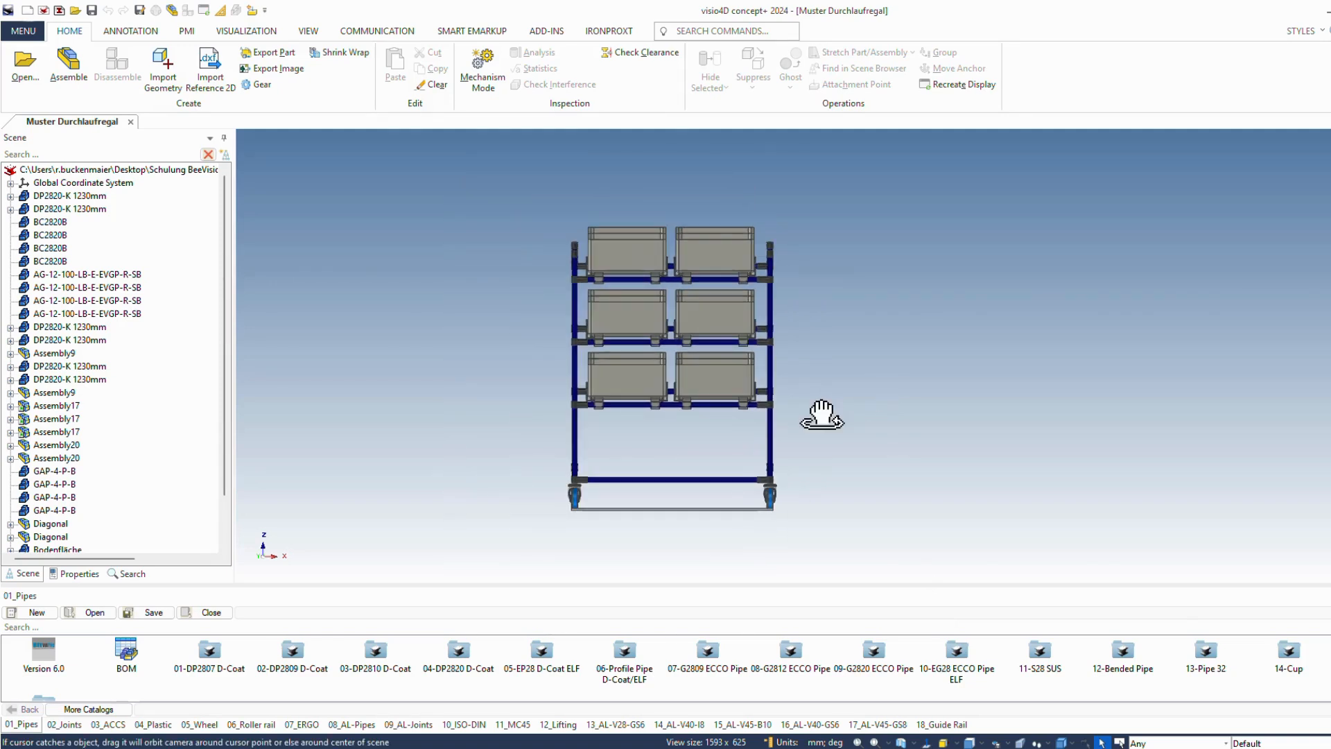
{"action": "left_click_drag", "start_coordinate": [823, 413], "coordinate": [846, 434]}
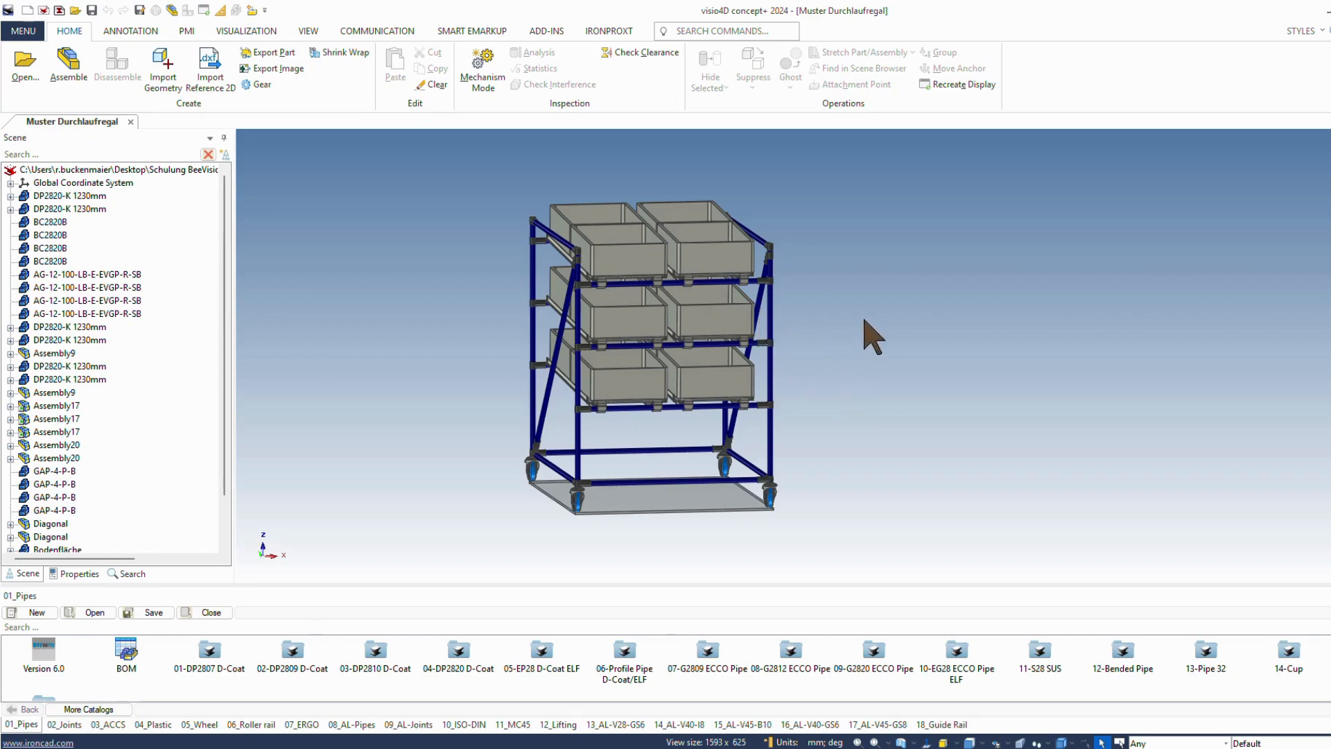
- Combine all parts of the rack into one assembly and rotate it a quarter turn about its vertical axis with the TriBall
{"action": "key", "text": "ctrl+a"}
{"action": "left_click", "coordinate": [171, 11]}
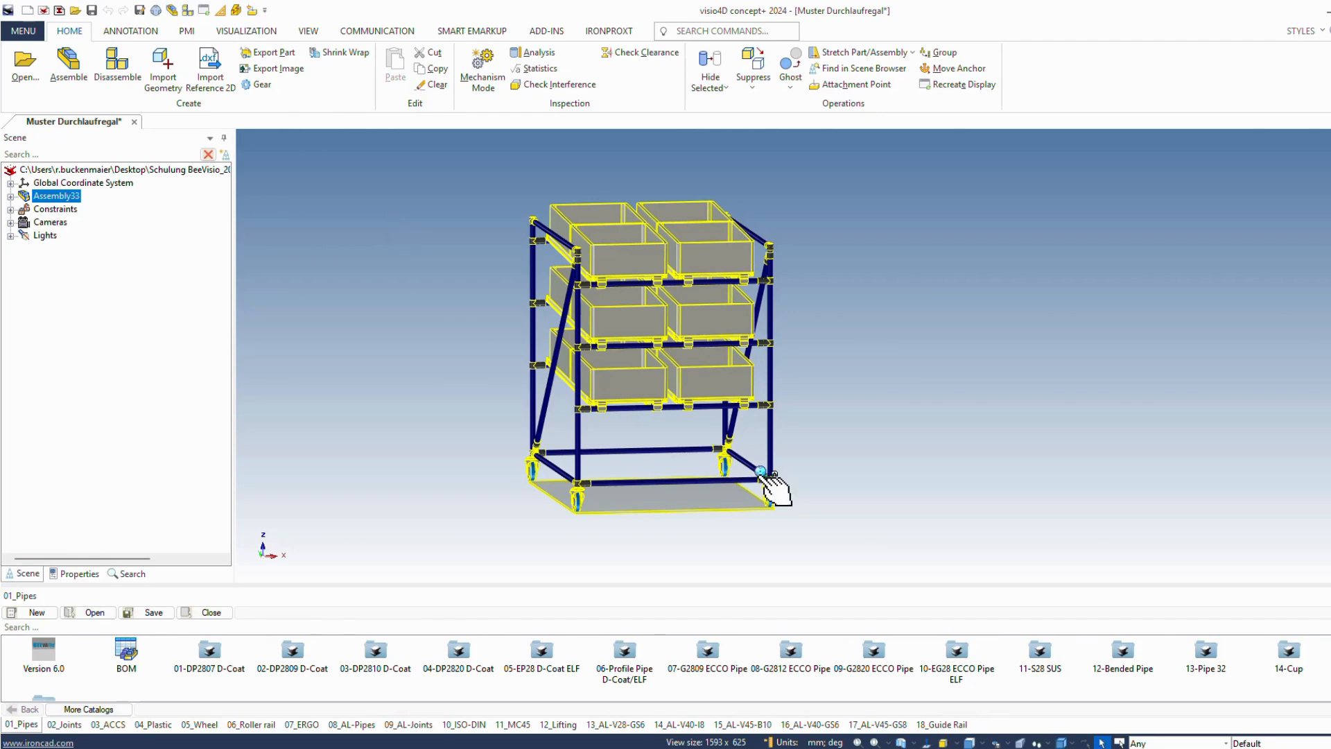
{"action": "key", "text": "F10"}
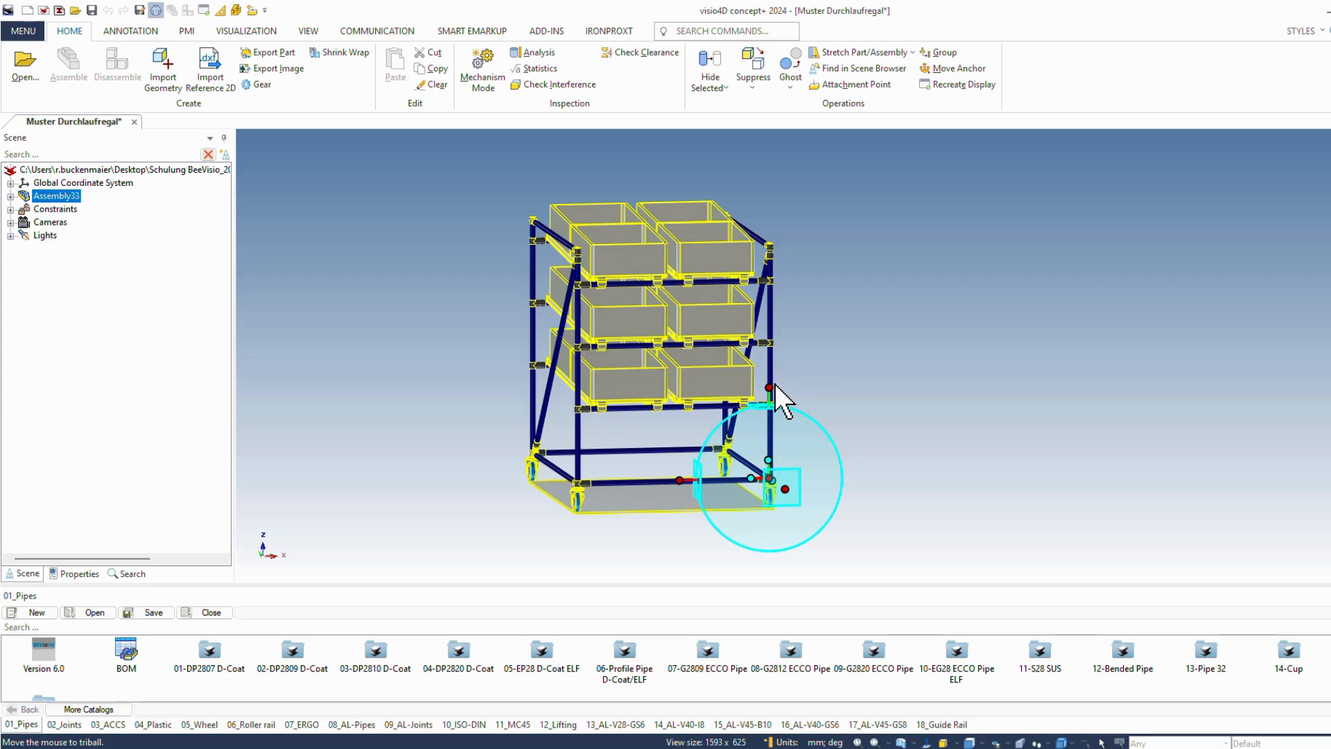
{"action": "left_click", "coordinate": [771, 386]}
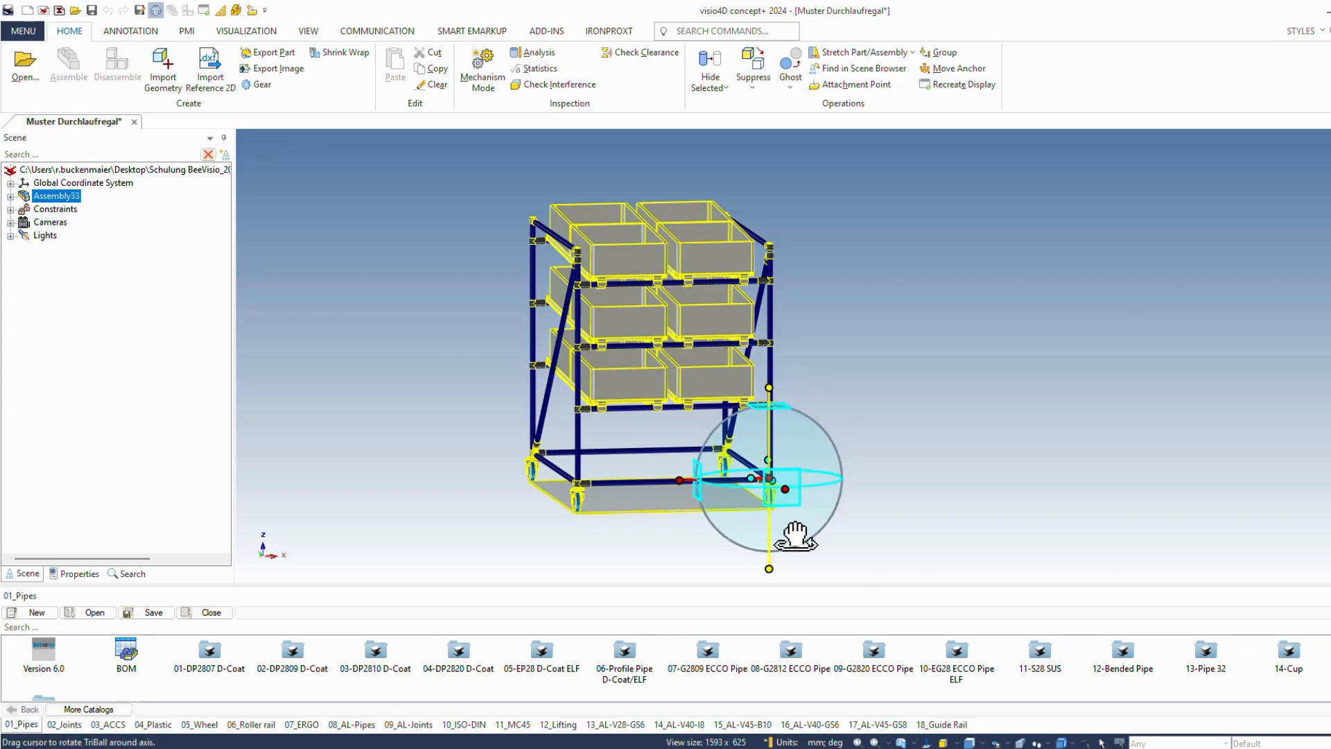
{"action": "left_click_drag", "start_coordinate": [799, 534], "coordinate": [960, 493]}
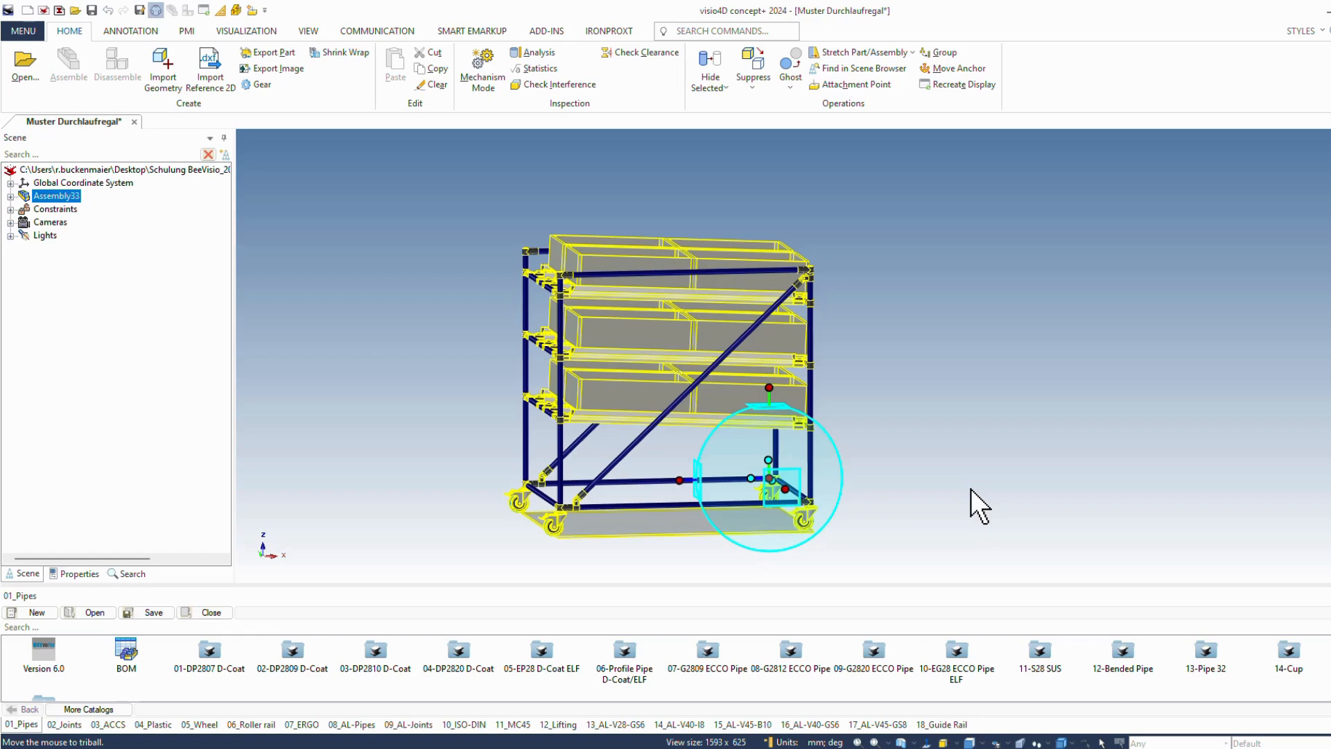
{"action": "left_click", "coordinate": [971, 489]}
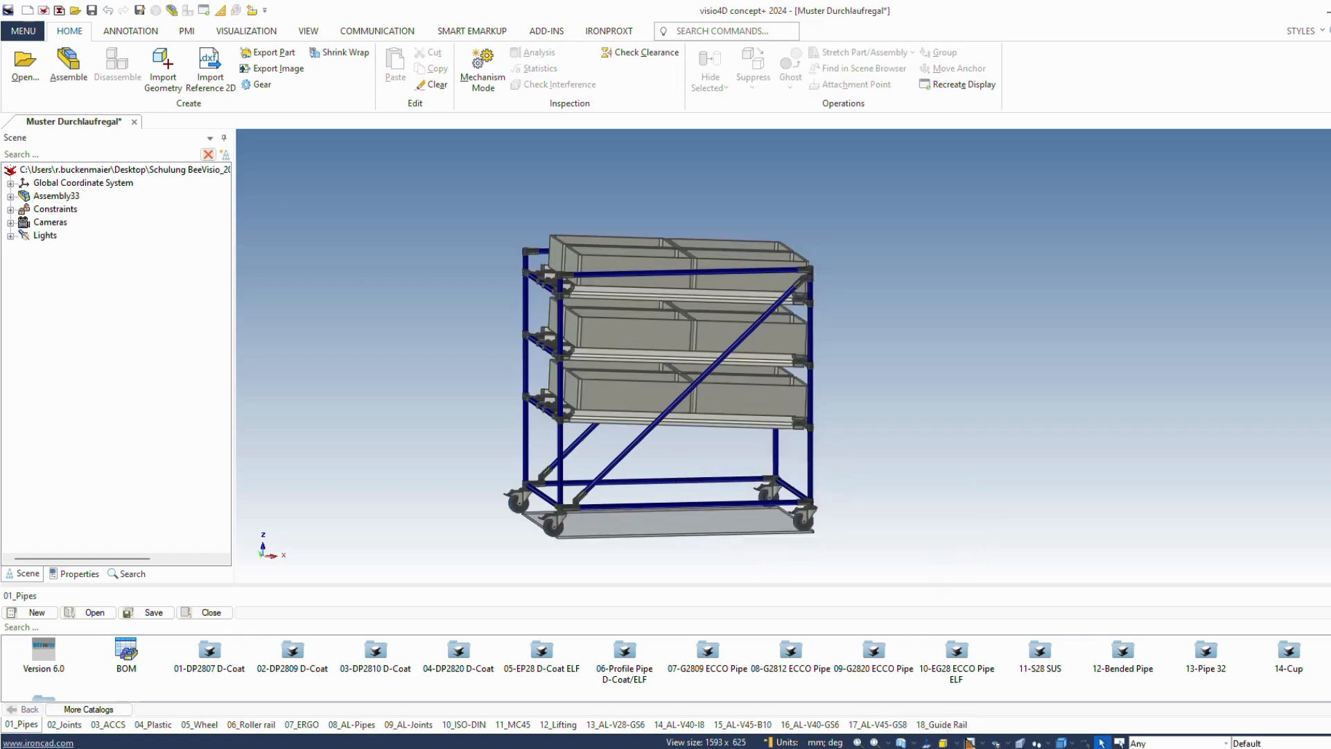
- Check in the front view which side of the turned rack faces forward
{"action": "left_click", "coordinate": [969, 742]}
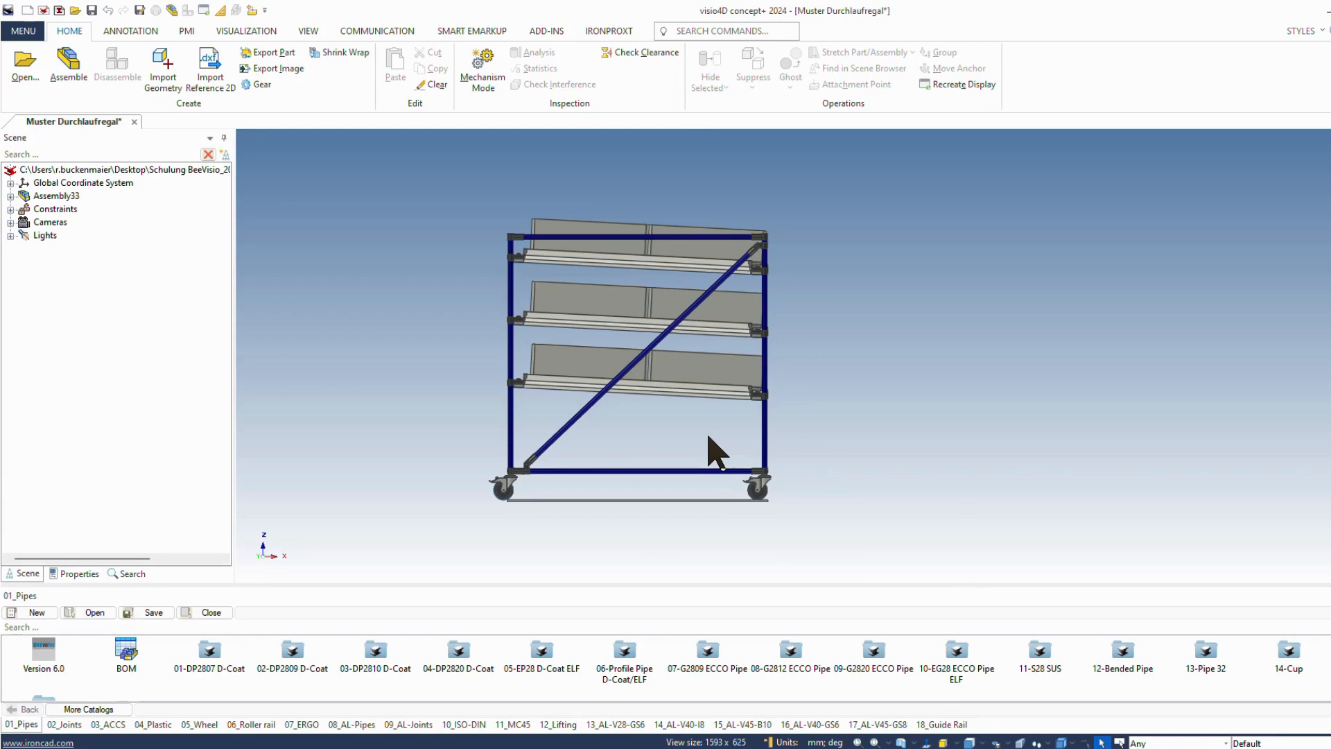
{"action": "scroll", "coordinate": [646, 393], "scroll_direction": "up", "scroll_amount": 4}
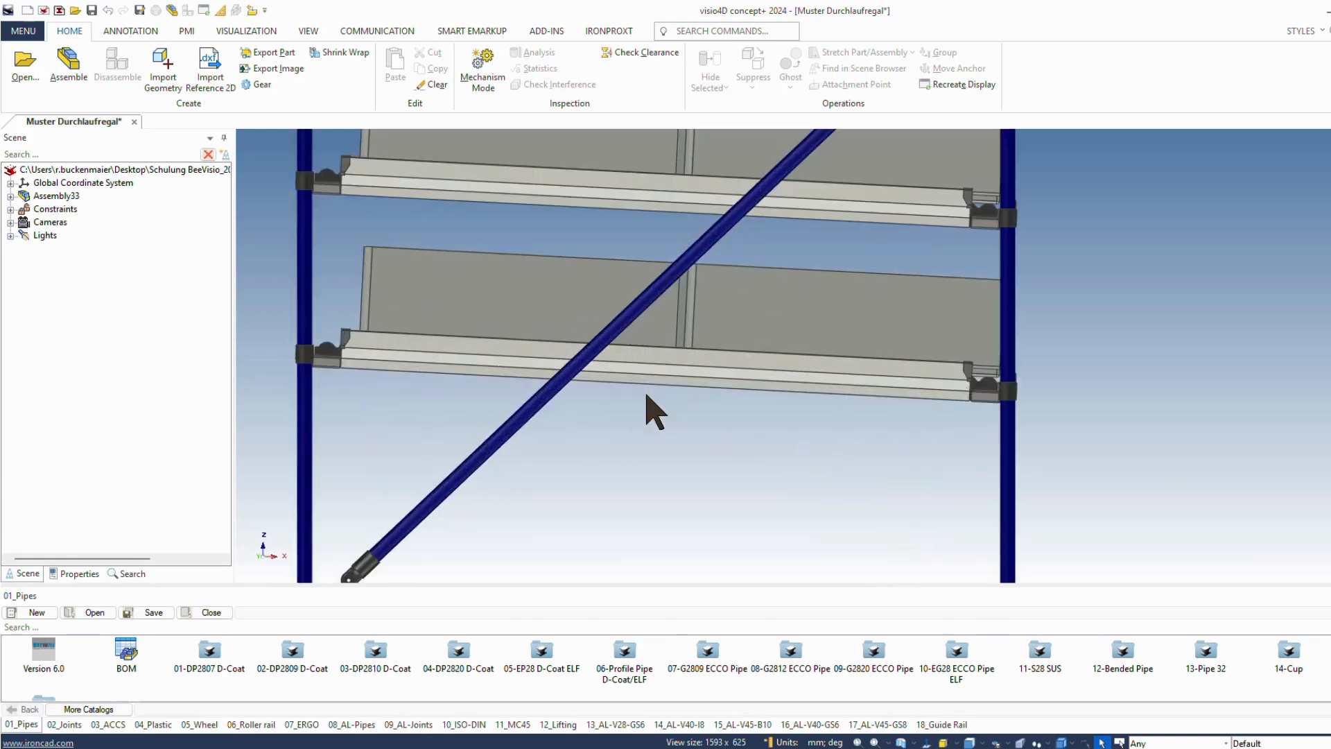
{"action": "scroll", "coordinate": [648, 395], "scroll_direction": "down", "scroll_amount": 3}
{"action": "middle_click_drag", "start_coordinate": [815, 381], "coordinate": [846, 446]}
{"action": "middle_click_drag", "start_coordinate": [1040, 444], "coordinate": [990, 347]}
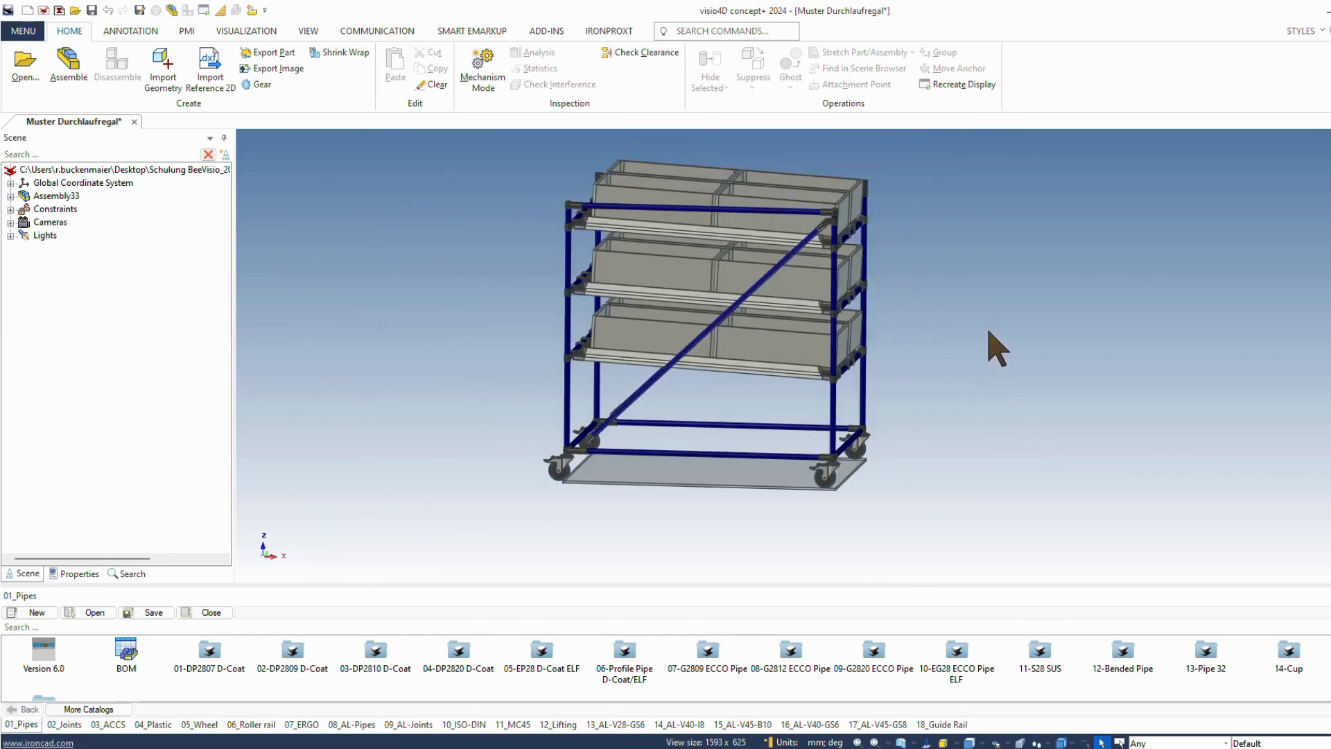
- Rotate the whole rack assembly 90° about its vertical axis with the TriBall so the container fronts face forward
{"action": "left_click", "coordinate": [863, 442]}
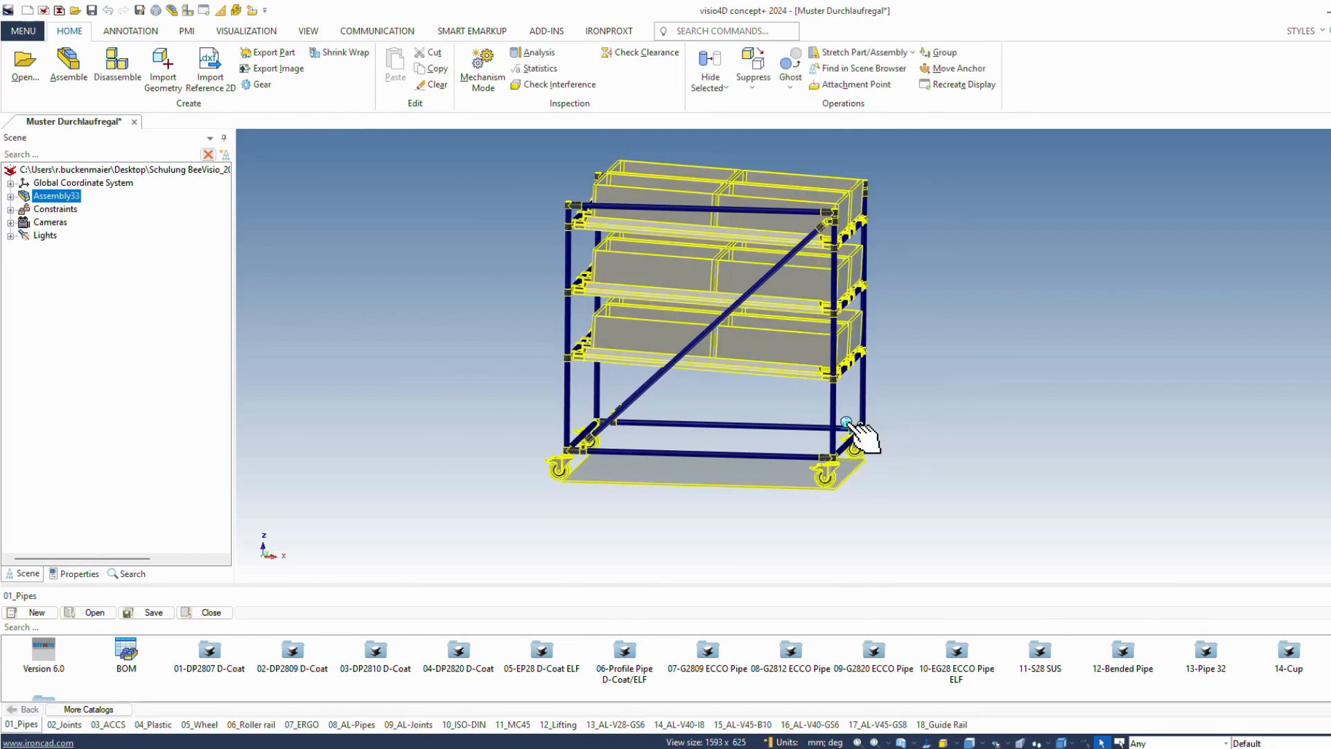
{"action": "key", "text": "F10"}
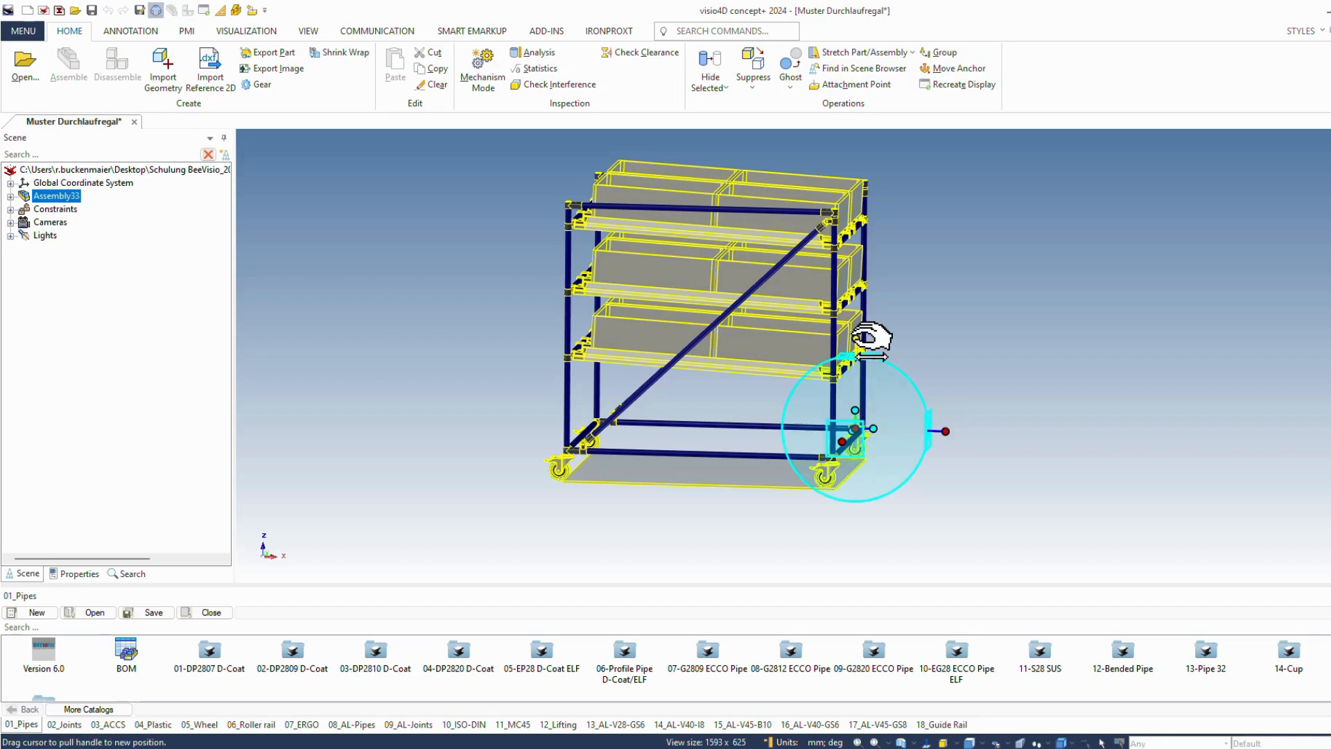
{"action": "left_click", "coordinate": [870, 340]}
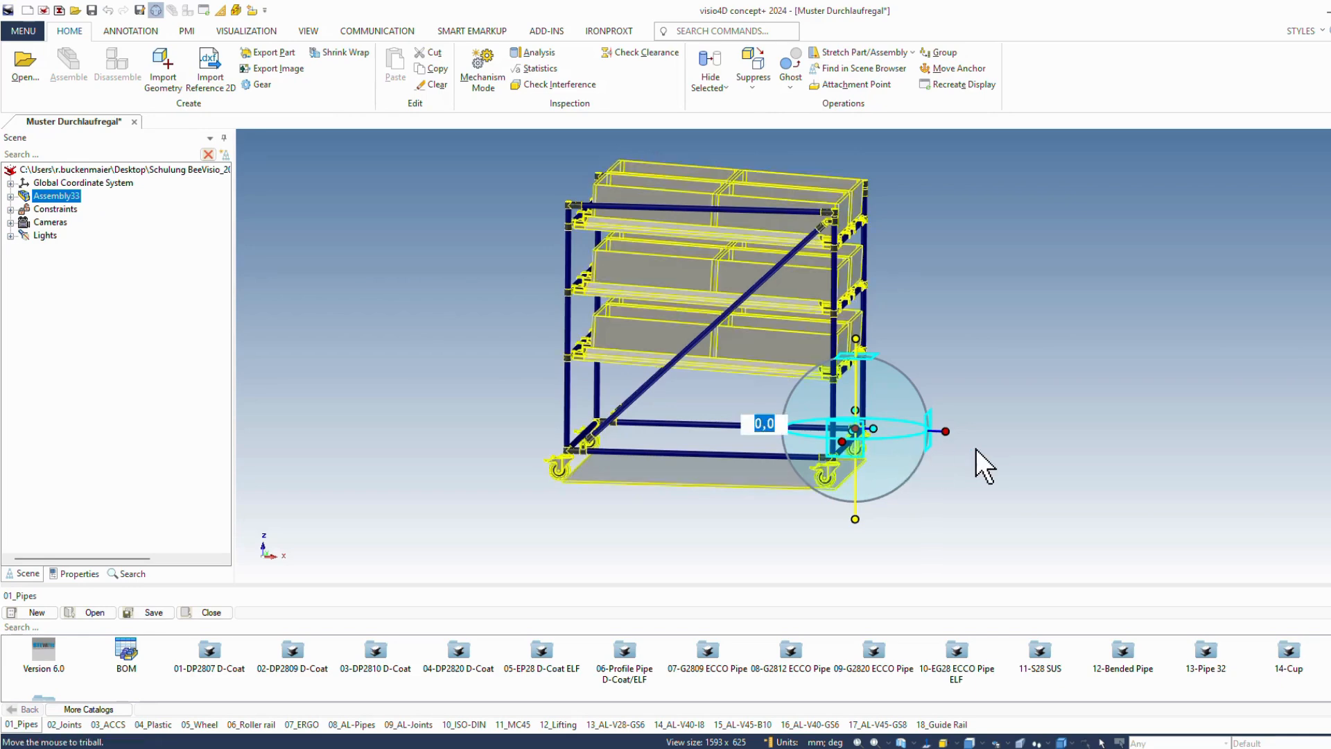
{"action": "left_click_drag", "start_coordinate": [891, 463], "coordinate": [890, 479]}
{"action": "type", "text": "90"}
{"action": "key", "text": "Return"}
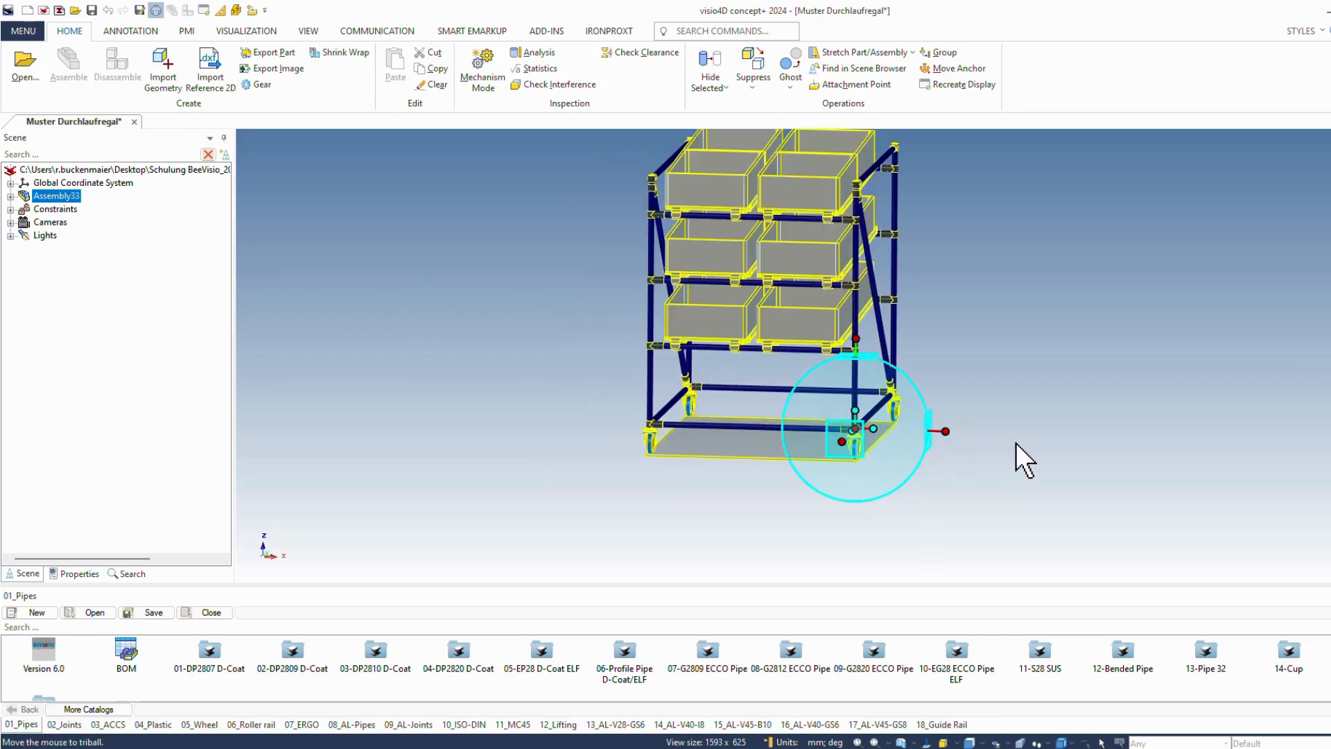
{"action": "key", "text": "F10"}
{"action": "left_click", "coordinate": [1013, 441]}
- Check the rack's orientation in the front view and save the scene
{"action": "scroll", "coordinate": [996, 363], "scroll_direction": "down", "scroll_amount": 3}
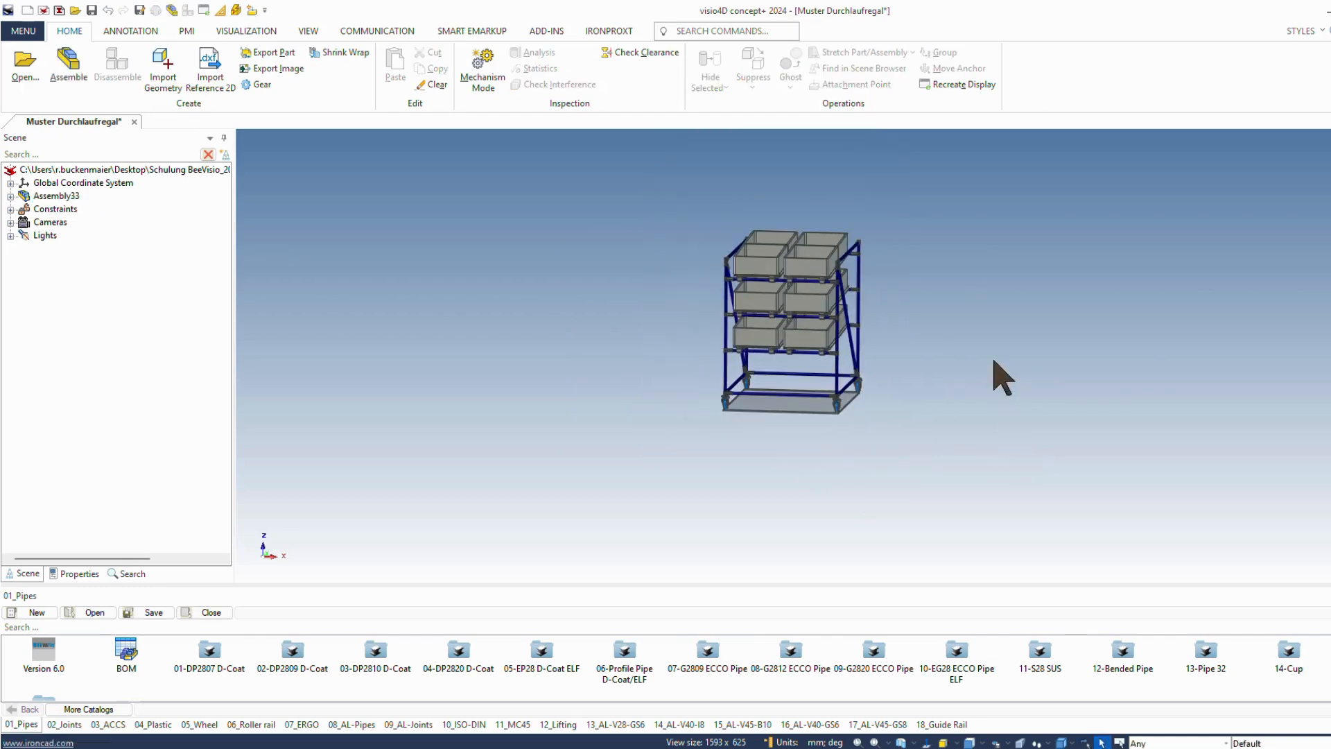
{"action": "scroll", "coordinate": [949, 310], "scroll_direction": "up", "scroll_amount": 2}
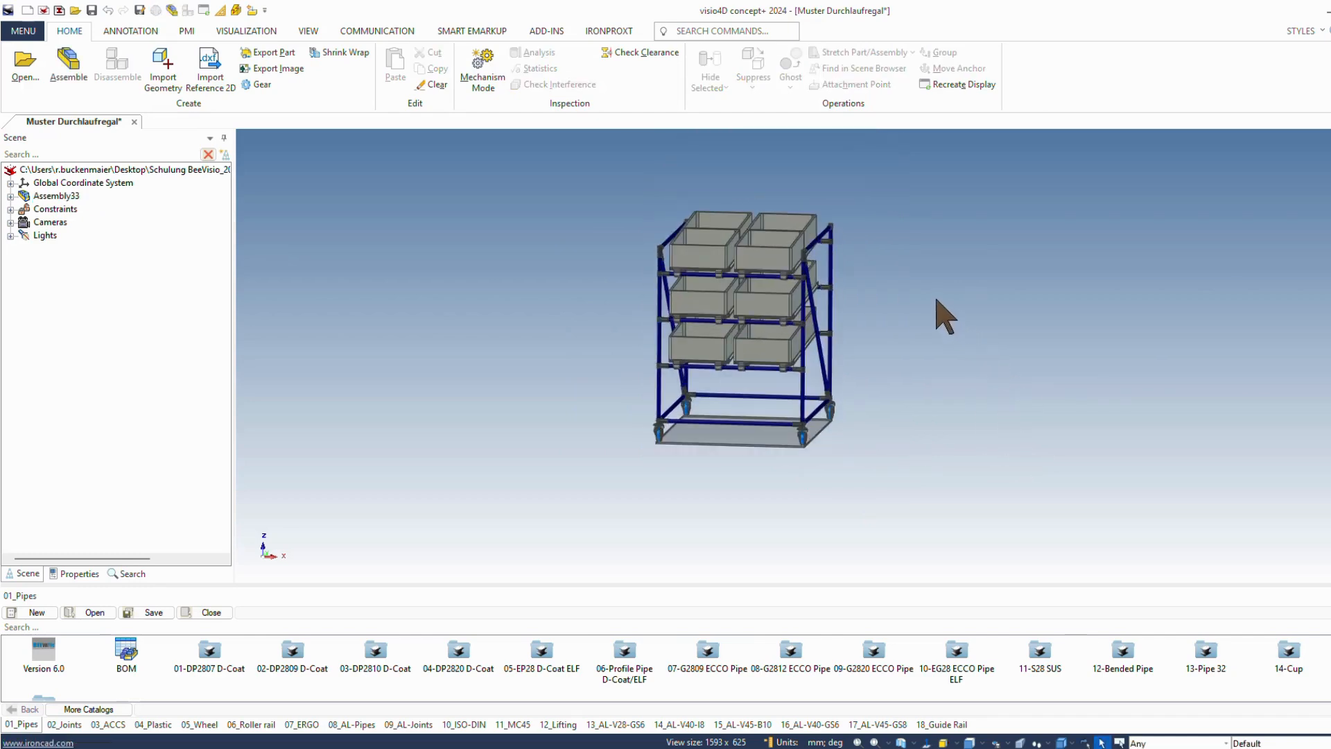
{"action": "left_click", "coordinate": [972, 742]}
{"action": "scroll", "coordinate": [784, 367], "scroll_direction": "up", "scroll_amount": 5}
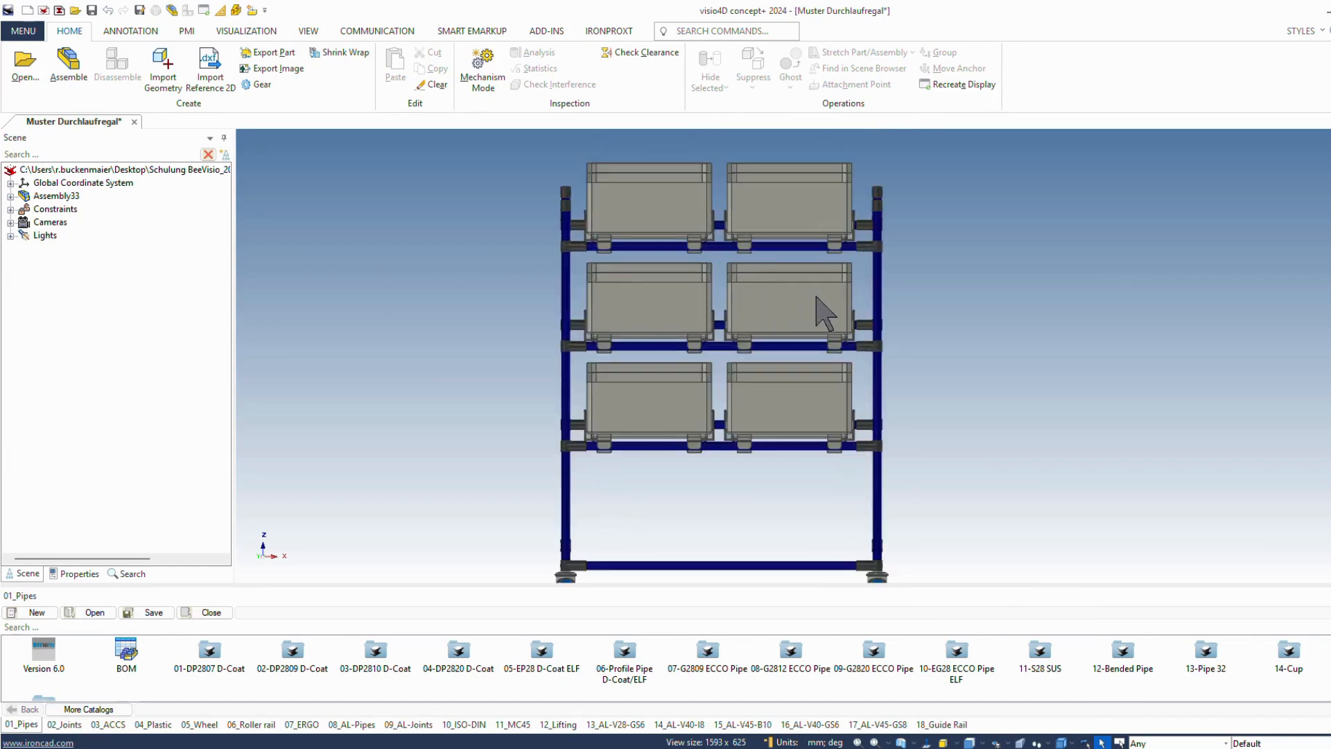
{"action": "middle_click_drag", "start_coordinate": [950, 348], "coordinate": [981, 354]}
{"action": "scroll", "coordinate": [871, 326], "scroll_direction": "down", "scroll_amount": 3}
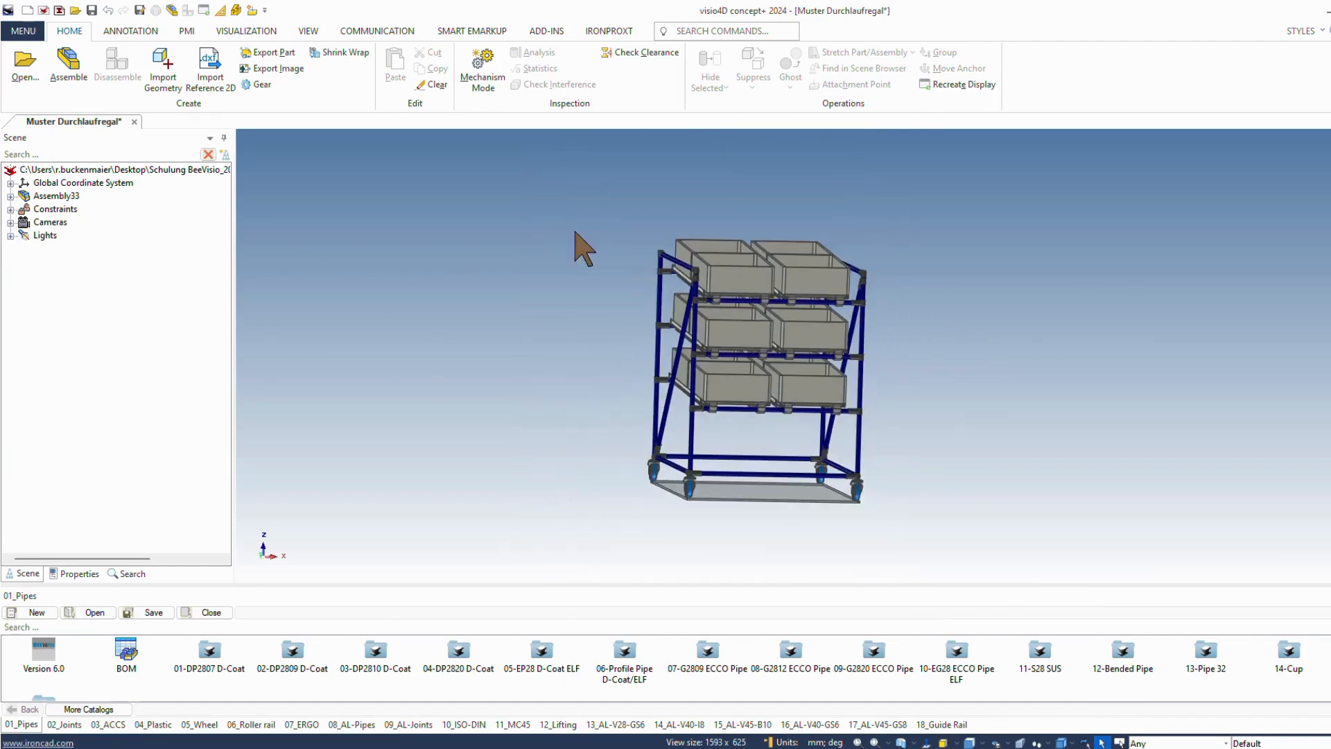
{"action": "left_click", "coordinate": [90, 10]}
{"action": "scroll", "coordinate": [597, 388], "scroll_direction": "up", "scroll_amount": 2}
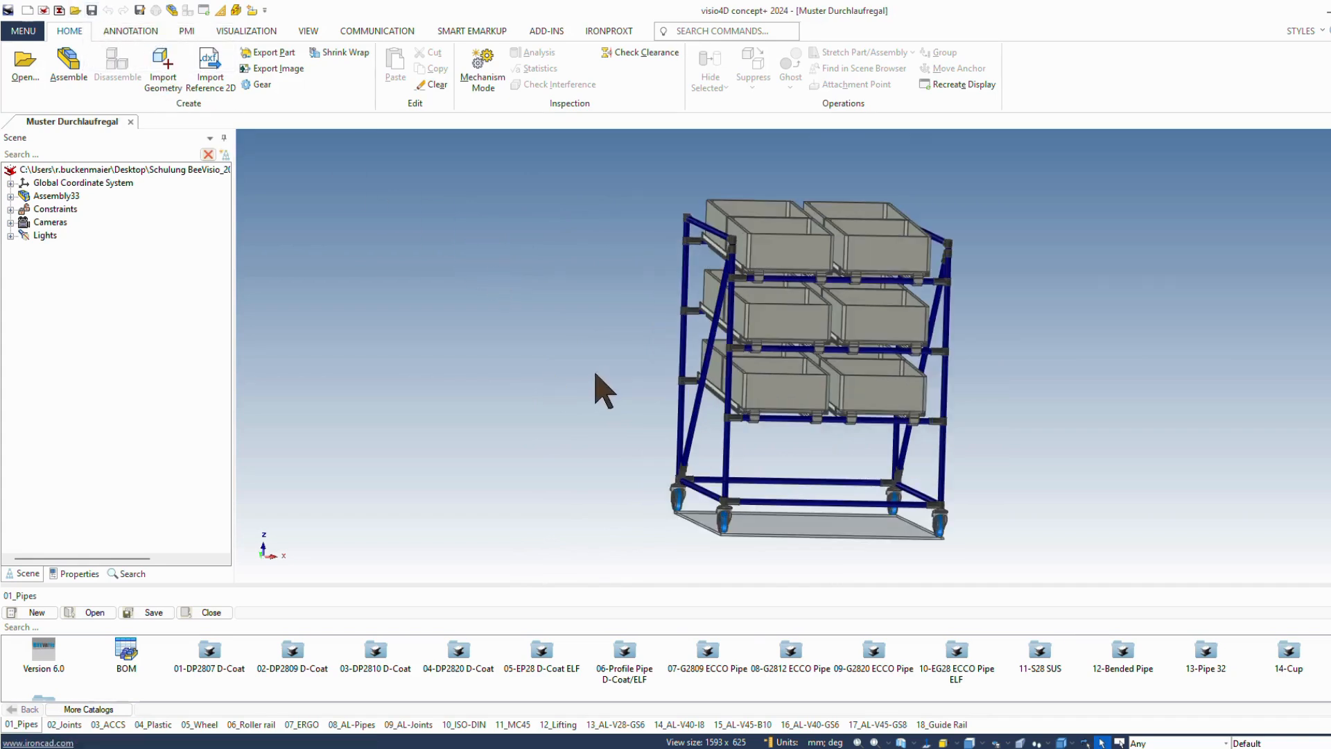
- Create a configuration named "without container" with none of the optional properties enabled
{"action": "middle_click_drag", "start_coordinate": [601, 392], "coordinate": [540, 400]}
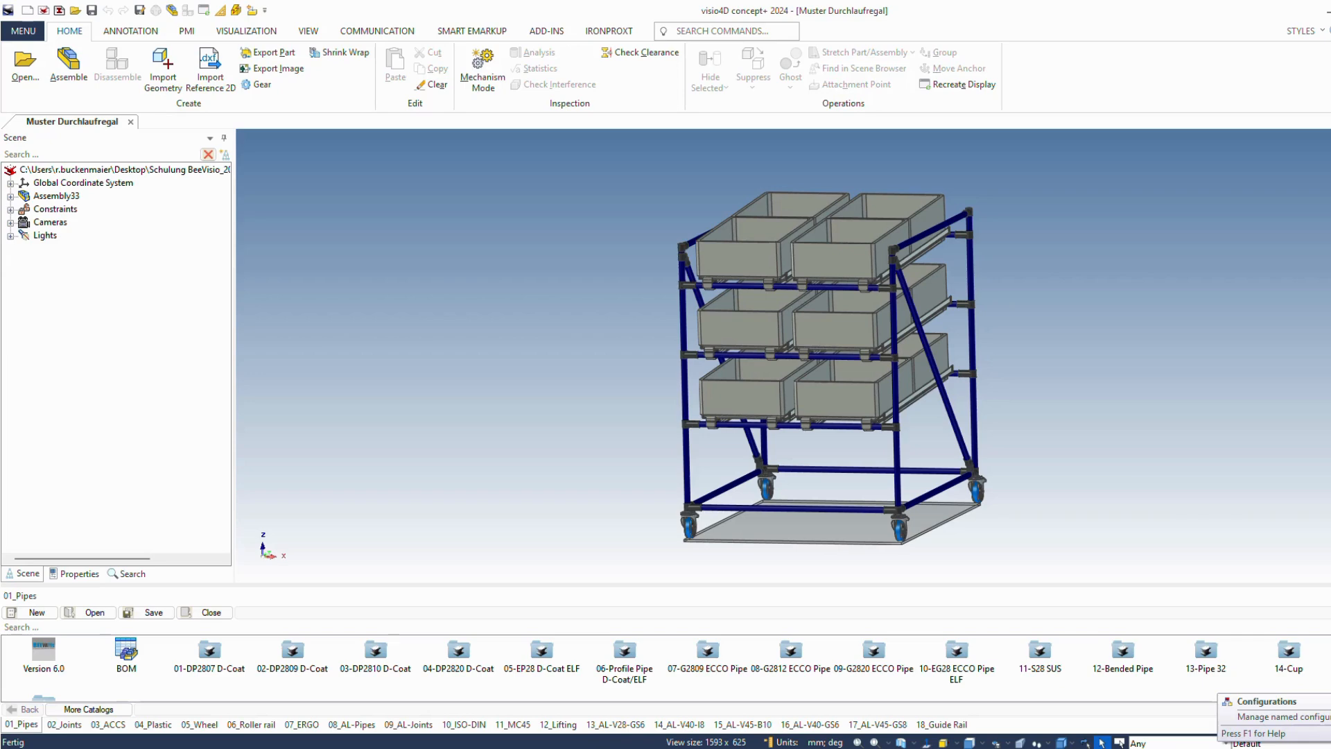
{"action": "left_click", "coordinate": [1241, 743]}
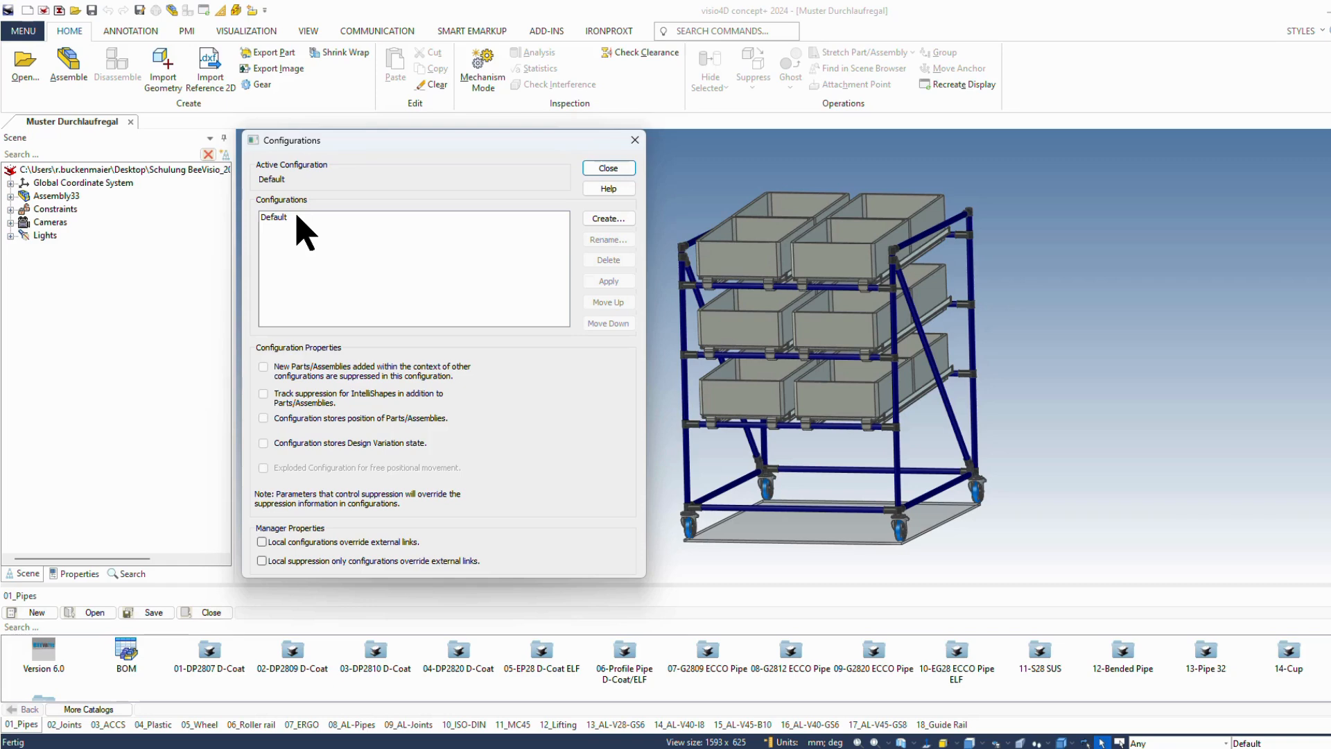
{"action": "left_click", "coordinate": [608, 219]}
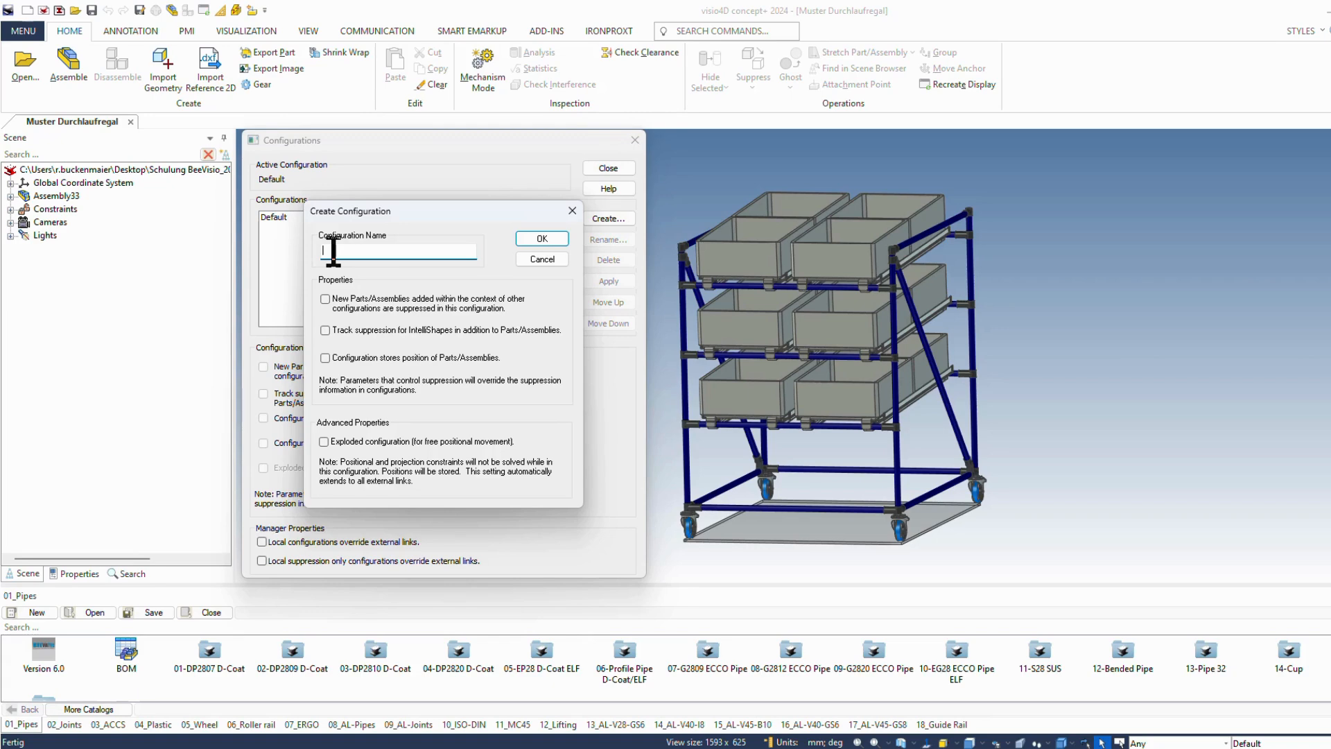
{"action": "type", "text": "wi"}
{"action": "type", "text": "ainer"}
{"action": "left_click", "coordinate": [542, 240]}
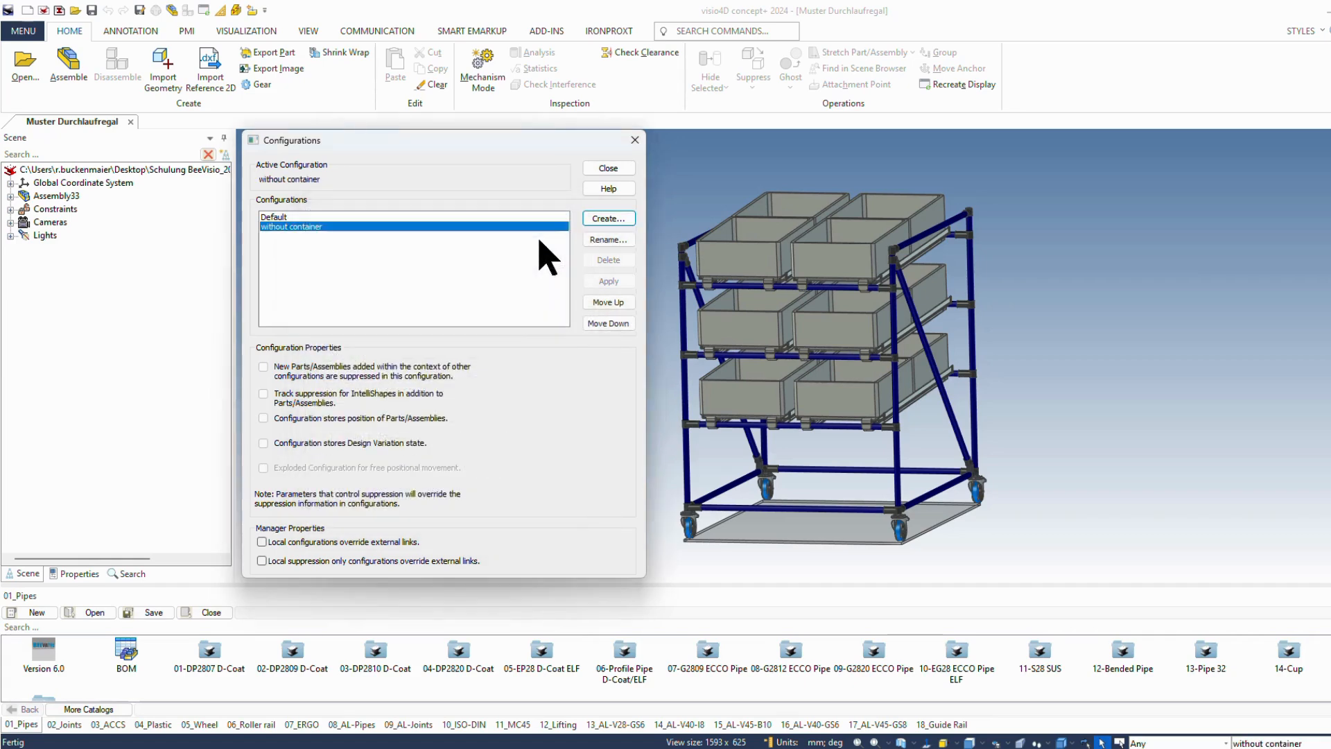
{"action": "left_click", "coordinate": [608, 168]}
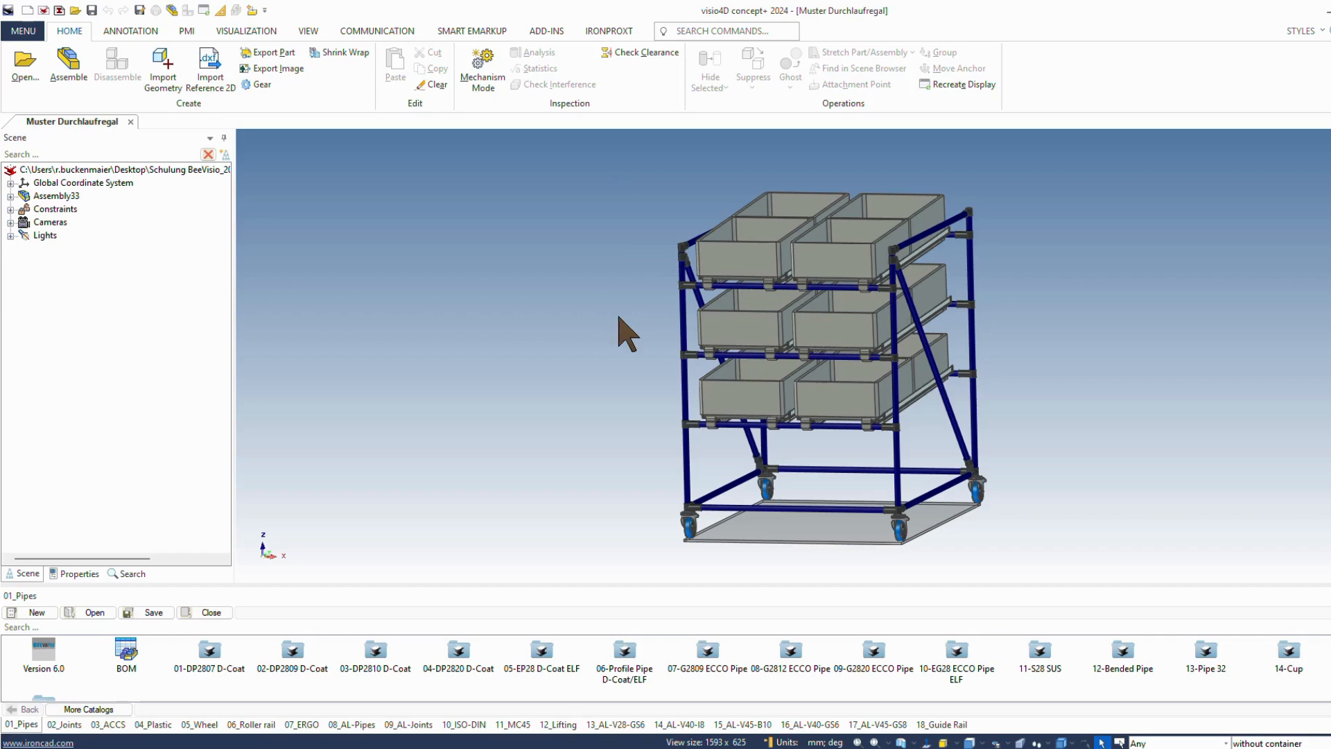
{"action": "middle_click_drag", "start_coordinate": [1093, 499], "coordinate": [1153, 499]}
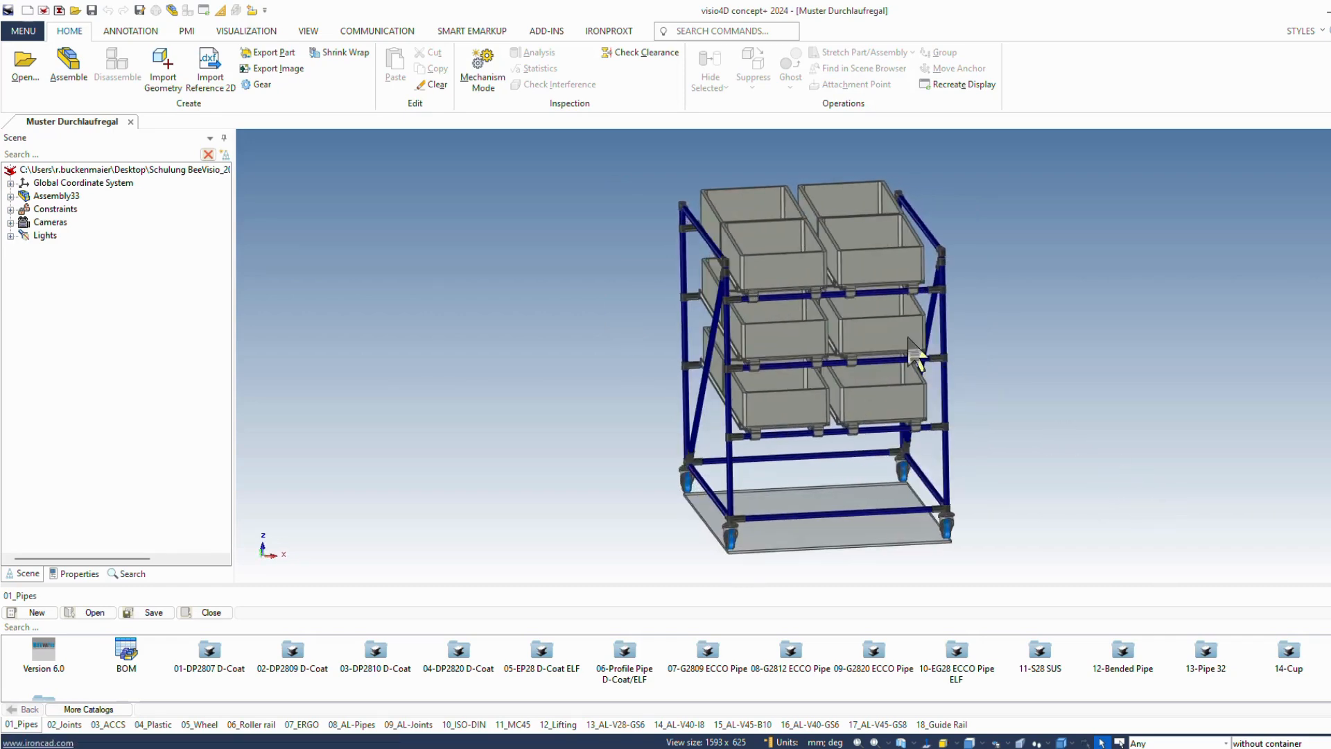
{"action": "scroll", "coordinate": [887, 298], "scroll_direction": "up", "scroll_amount": 3}
{"action": "scroll", "coordinate": [1008, 274], "scroll_direction": "down", "scroll_amount": 3}
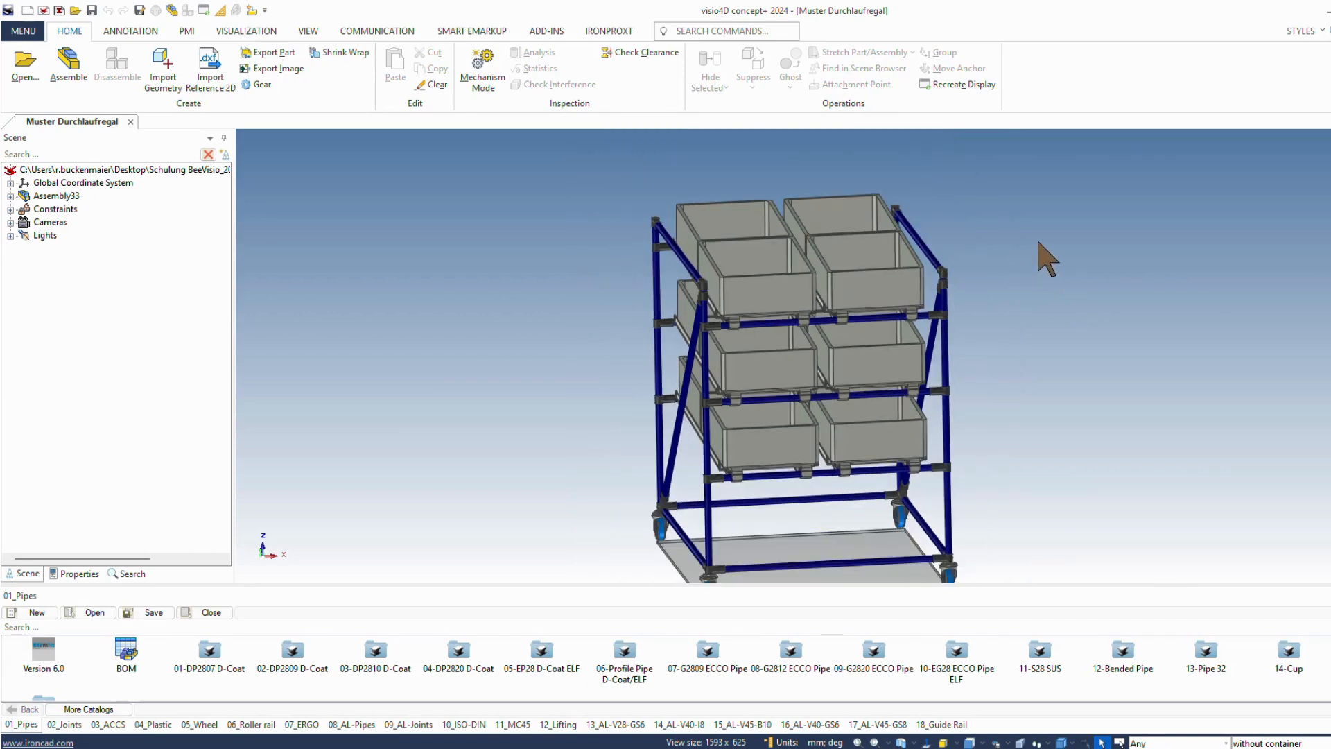
{"action": "left_click", "coordinate": [758, 281]}
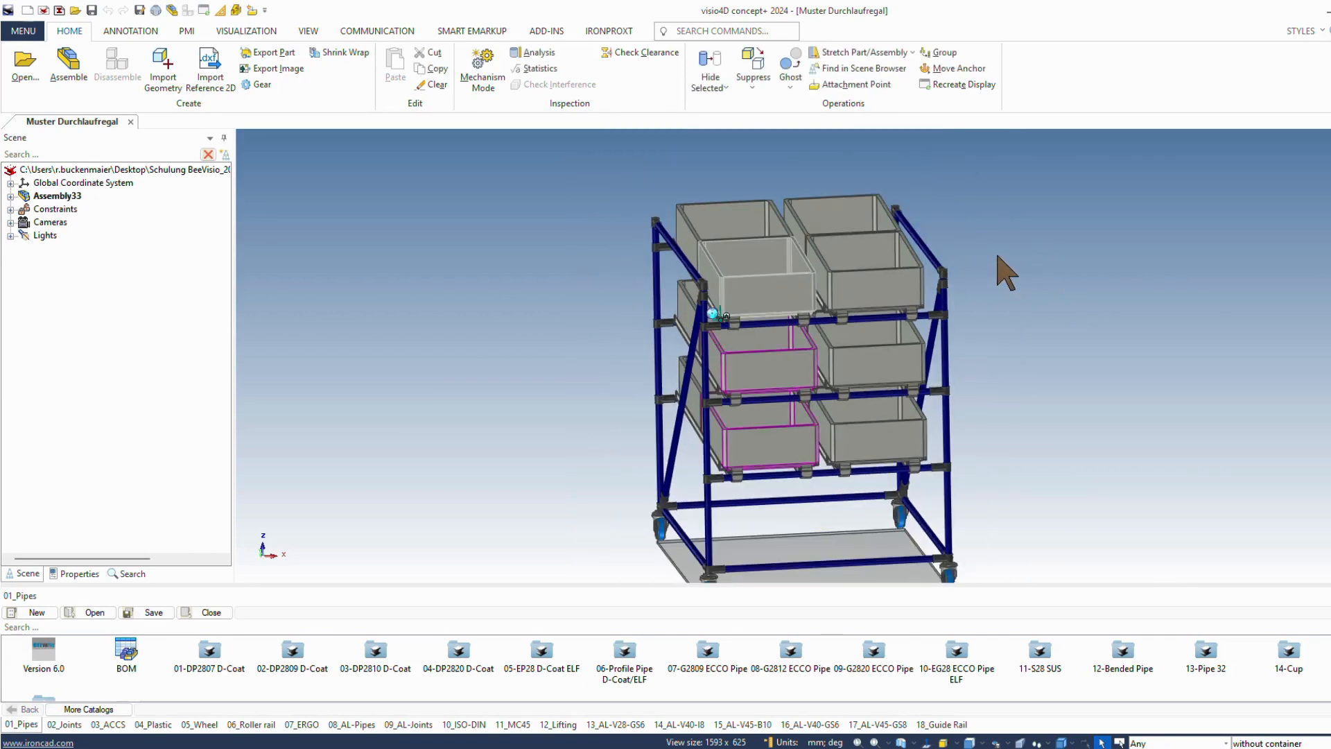
{"action": "left_click", "coordinate": [1043, 241]}
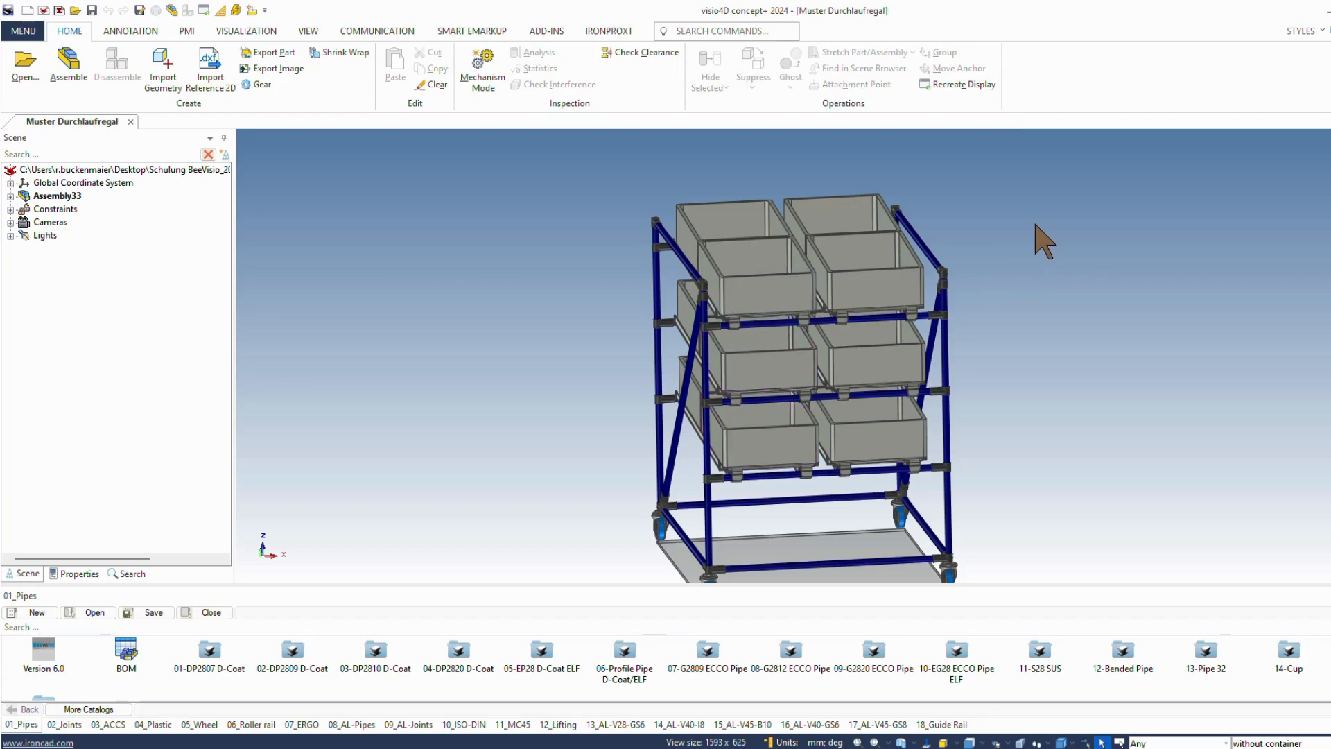
{"action": "left_click", "coordinate": [751, 265]}
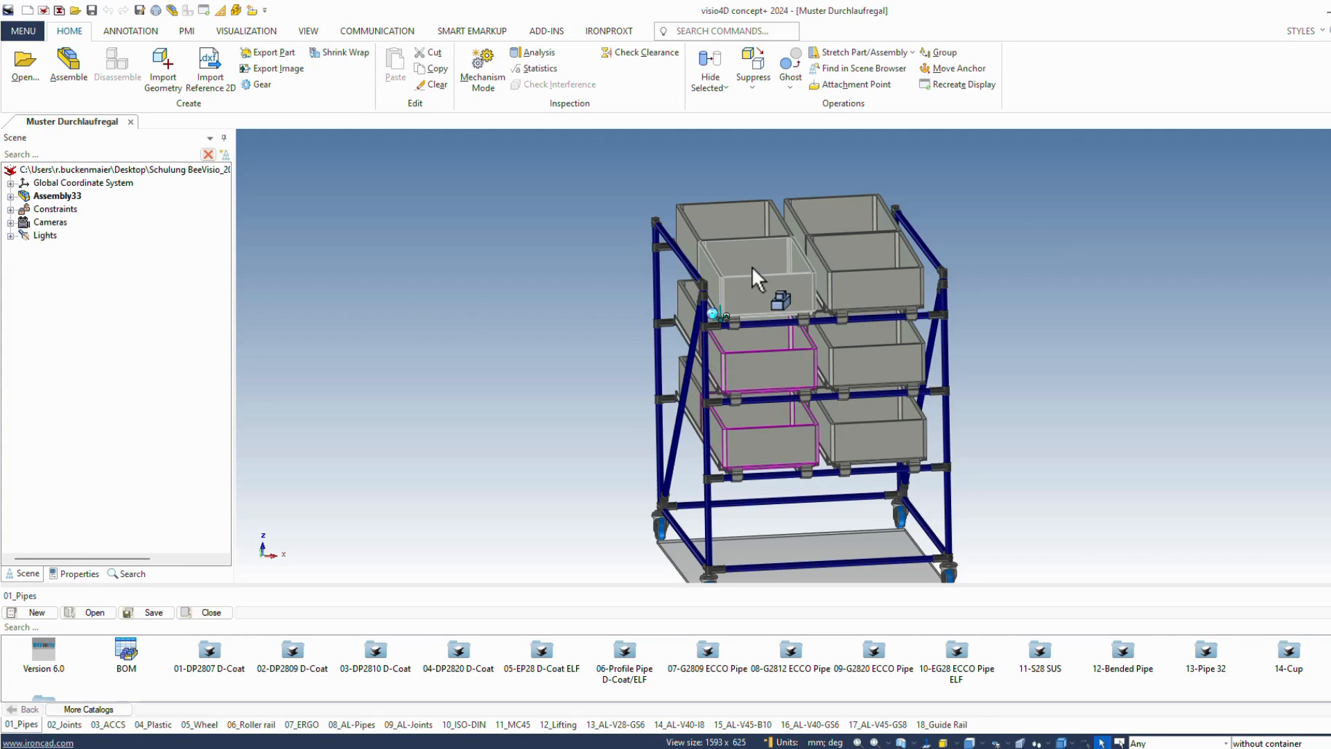
{"action": "left_click", "coordinate": [730, 208], "text": "shift"}
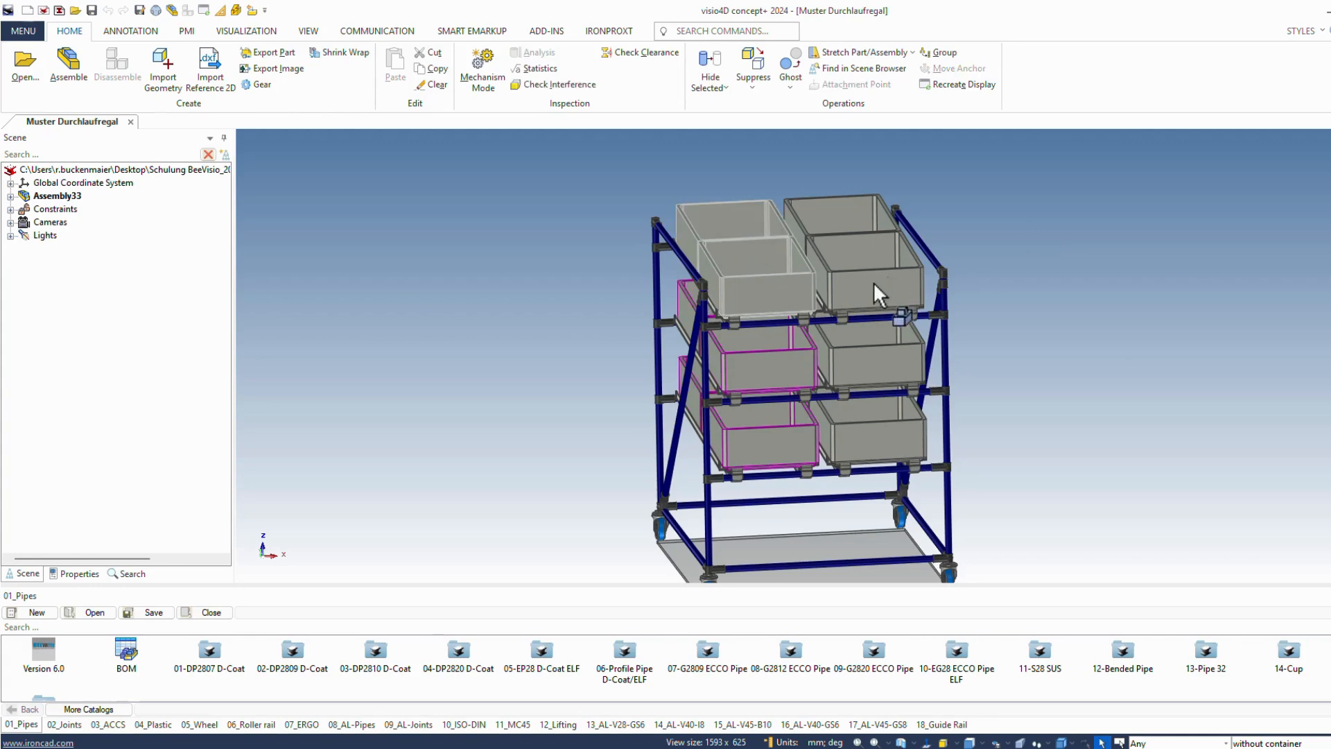
{"action": "left_click", "coordinate": [872, 282]}
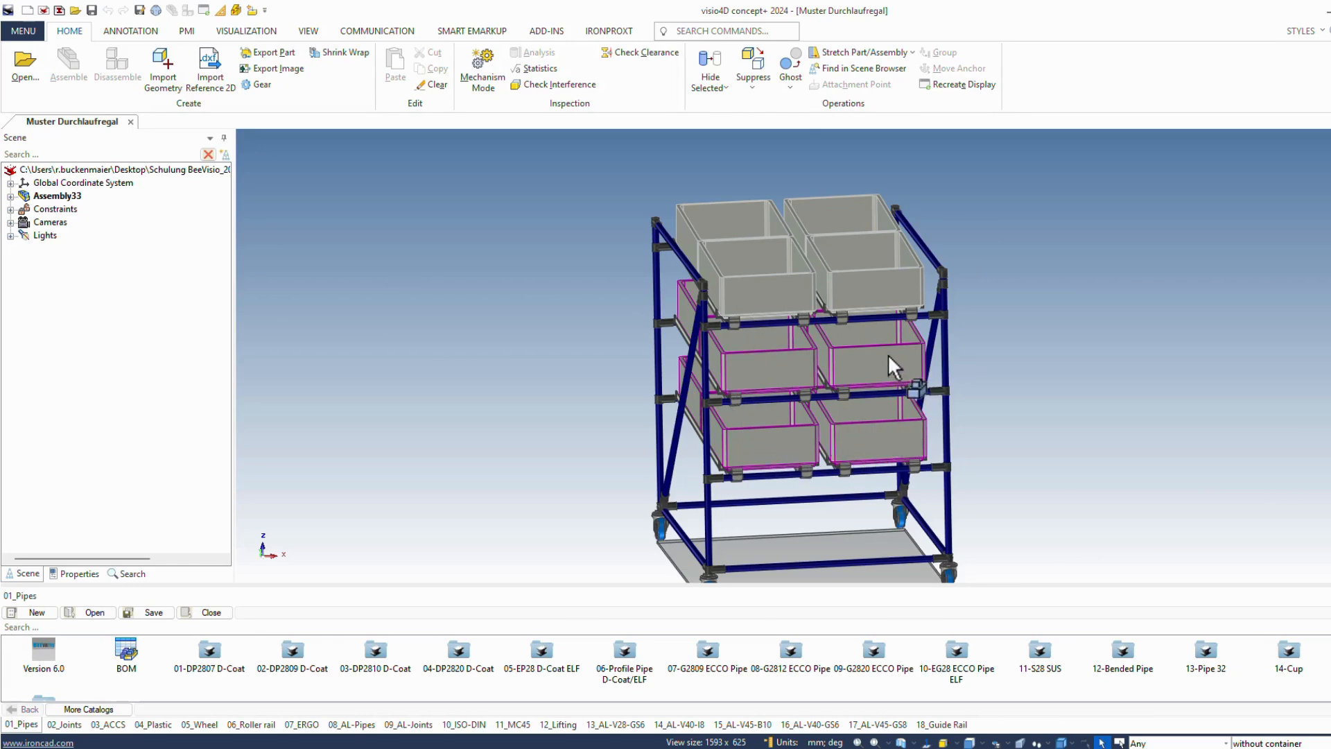
{"action": "scroll", "coordinate": [887, 354], "scroll_direction": "down", "scroll_amount": 1}
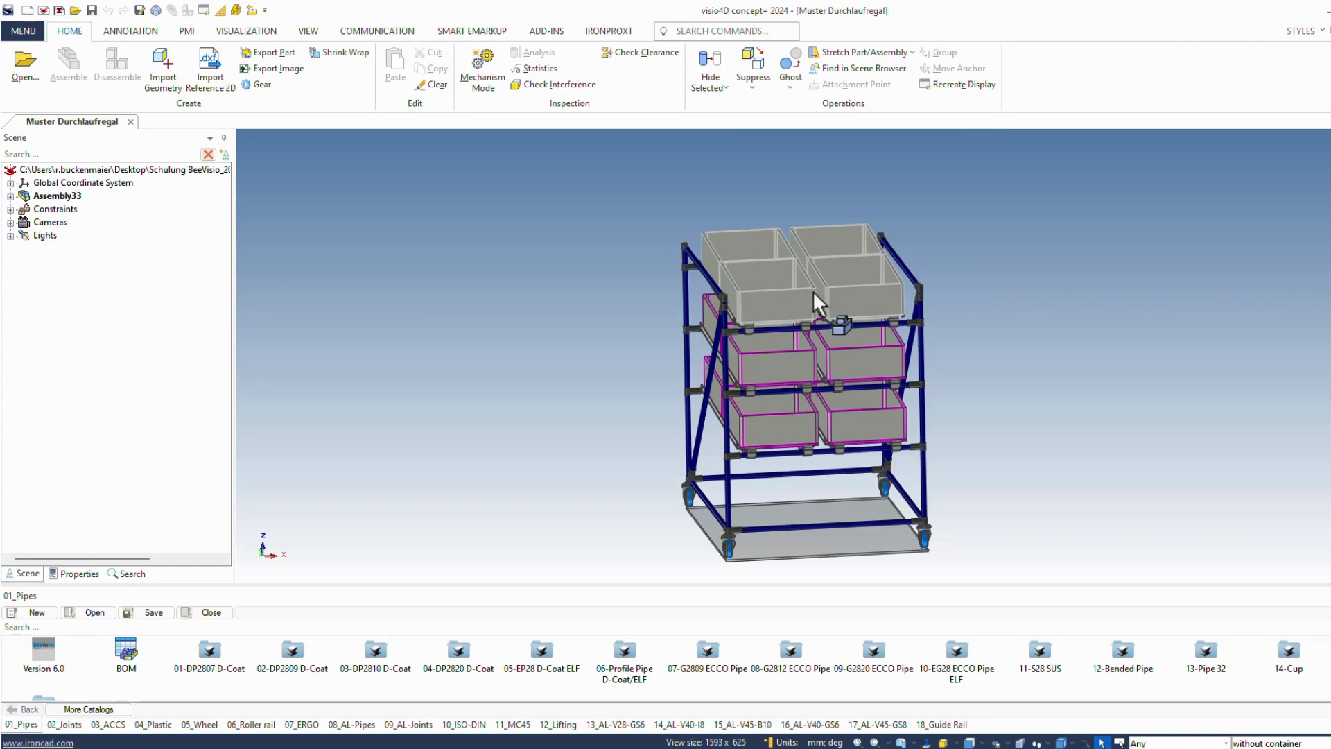
{"action": "left_click", "coordinate": [960, 268]}
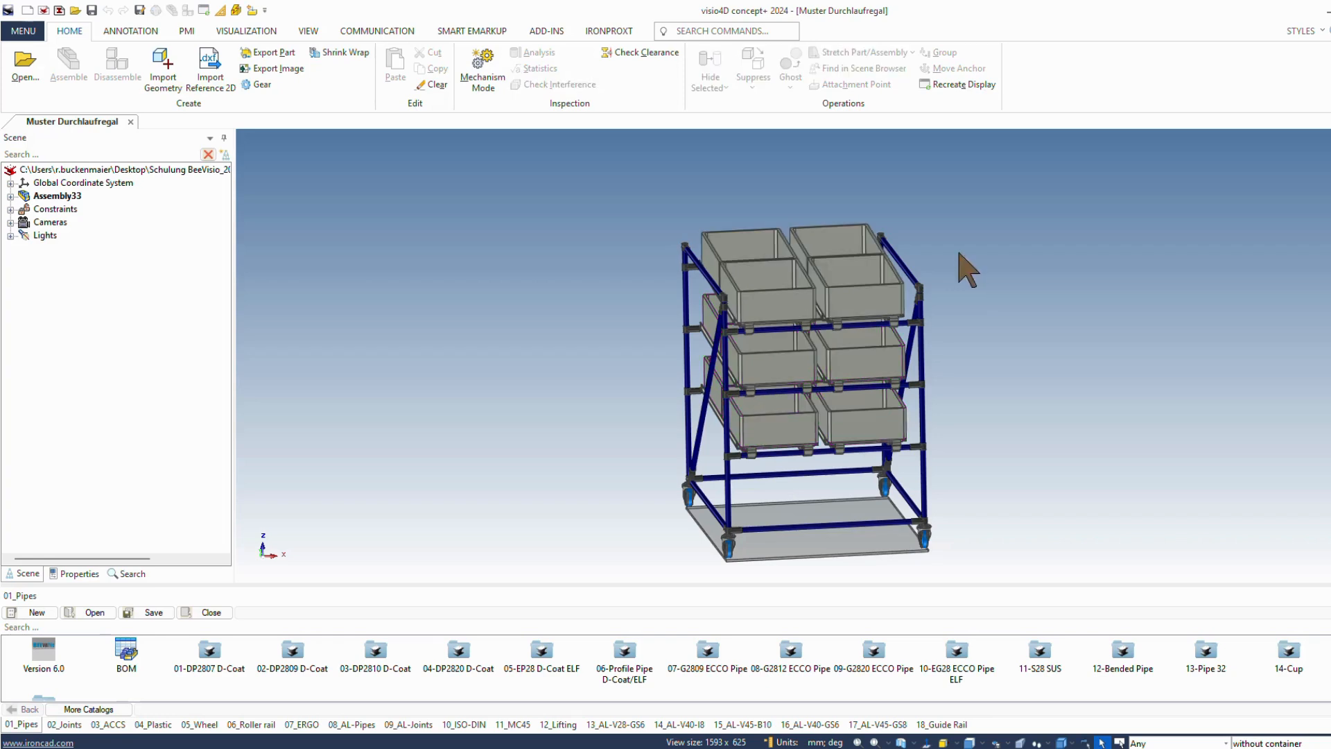
- Suppress the containers on all levels of the rack in the "without container" configuration and save the scene
{"action": "left_click", "coordinate": [766, 243], "text": "shift"}
{"action": "left_click", "coordinate": [850, 267], "text": "shift"}
{"action": "left_click", "coordinate": [839, 238], "text": "shift"}
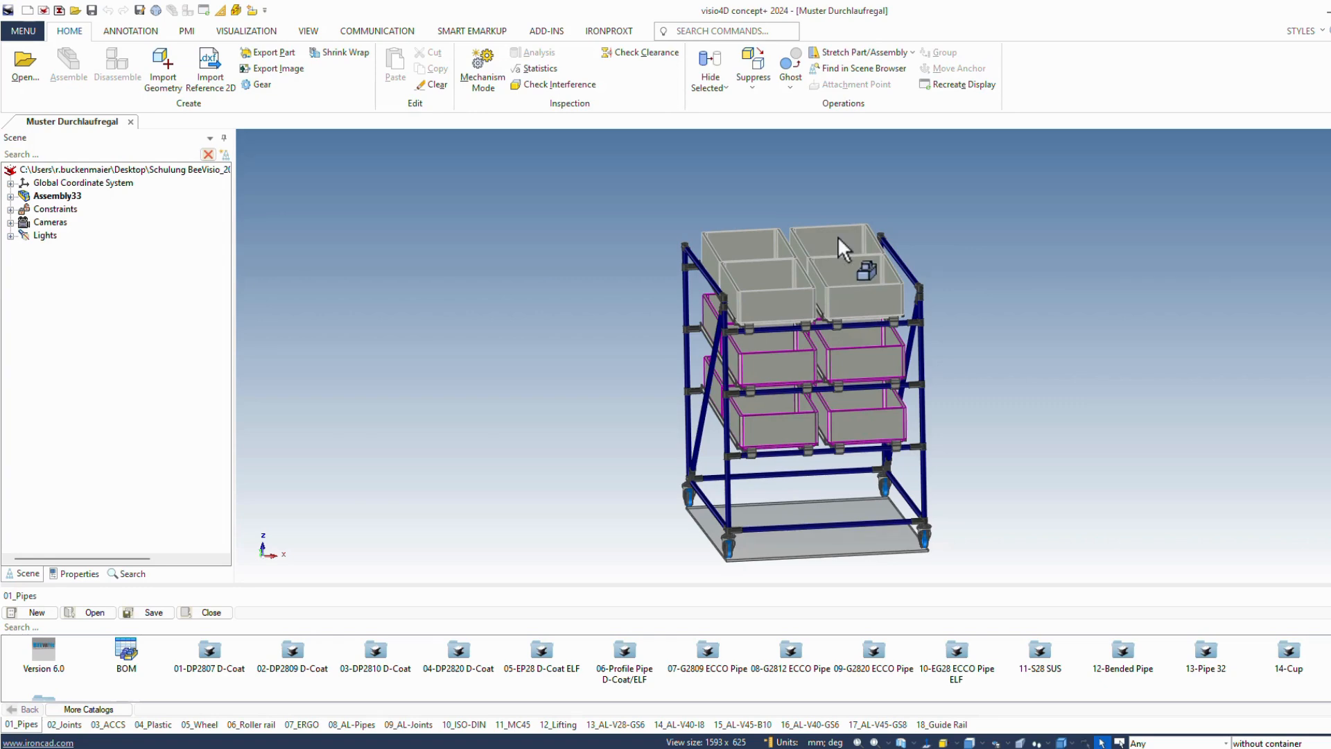
{"action": "right_click", "coordinate": [838, 236]}
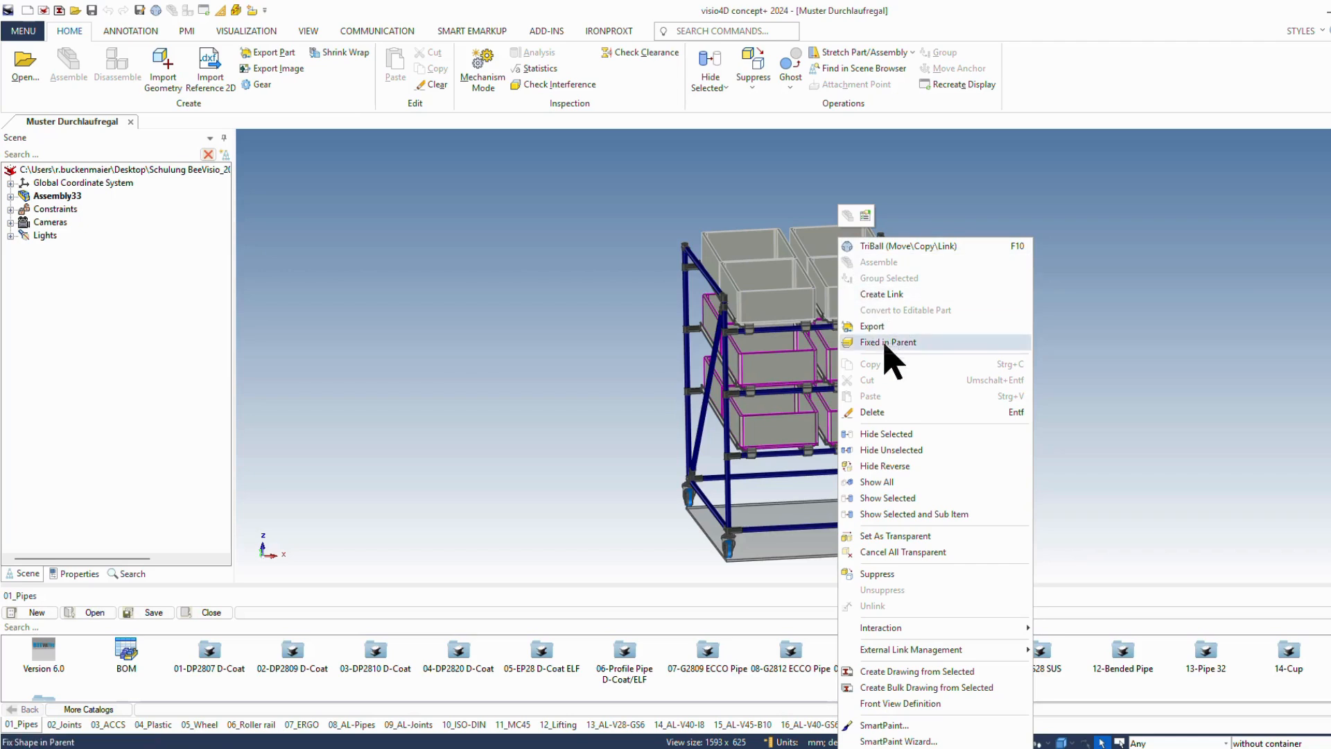
{"action": "left_click", "coordinate": [894, 574]}
{"action": "middle_click_drag", "start_coordinate": [995, 481], "coordinate": [1001, 455]}
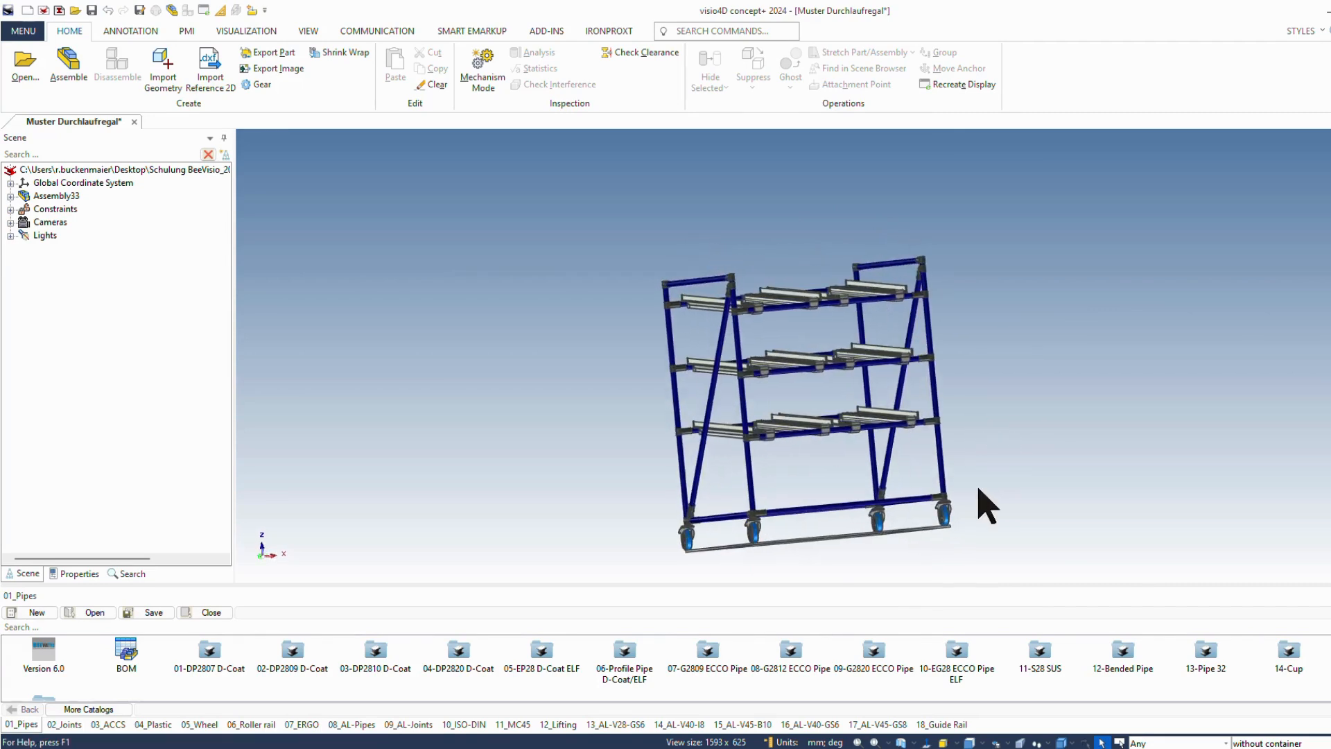
{"action": "middle_click_drag", "start_coordinate": [1070, 421], "coordinate": [1050, 448]}
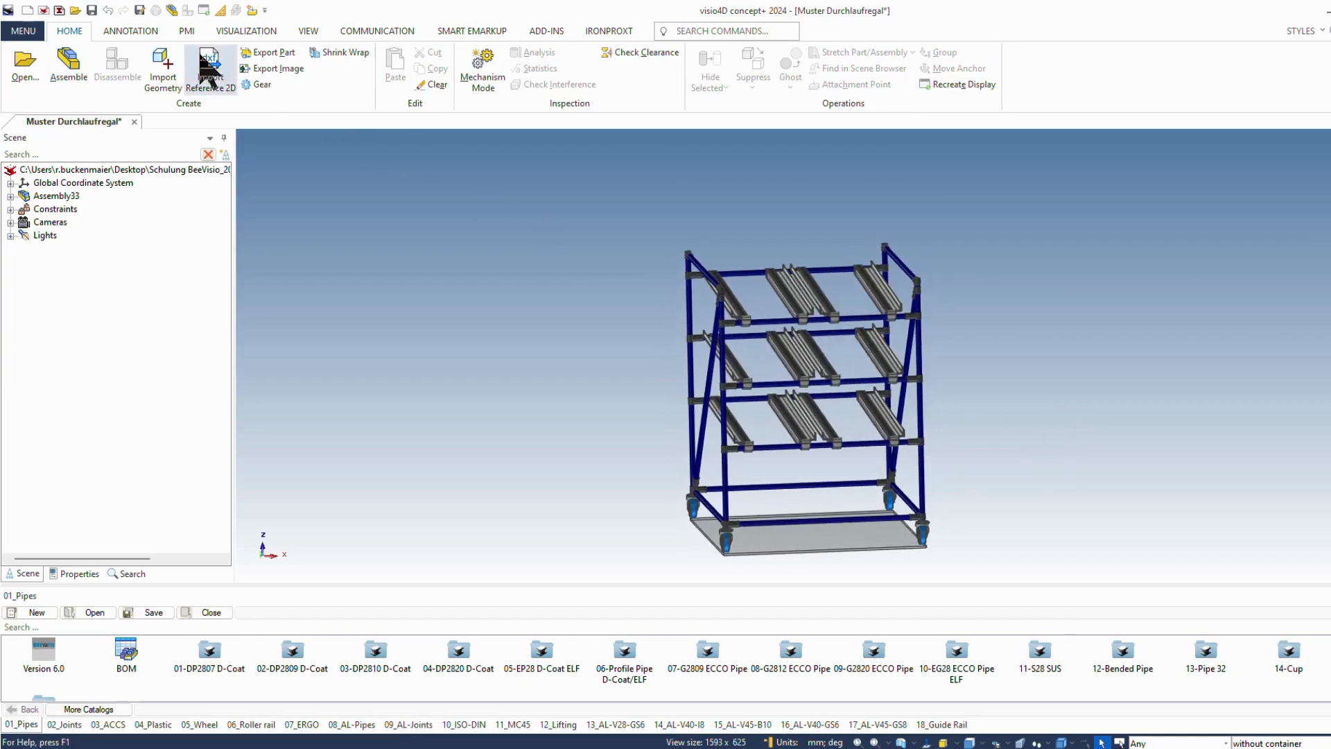
{"action": "left_click", "coordinate": [92, 10]}
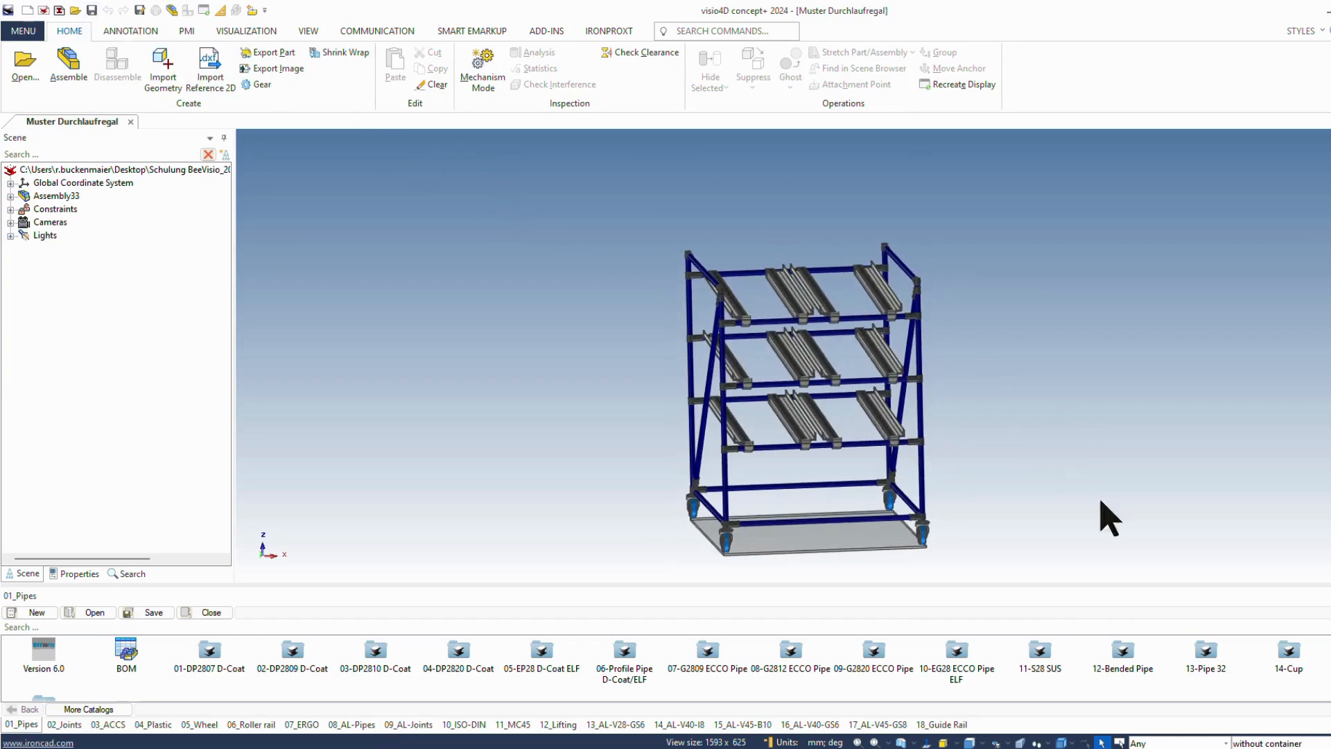
- Switch to the Default configuration and back to "without container" to compare the rack in both
{"action": "left_click", "coordinate": [1294, 744]}
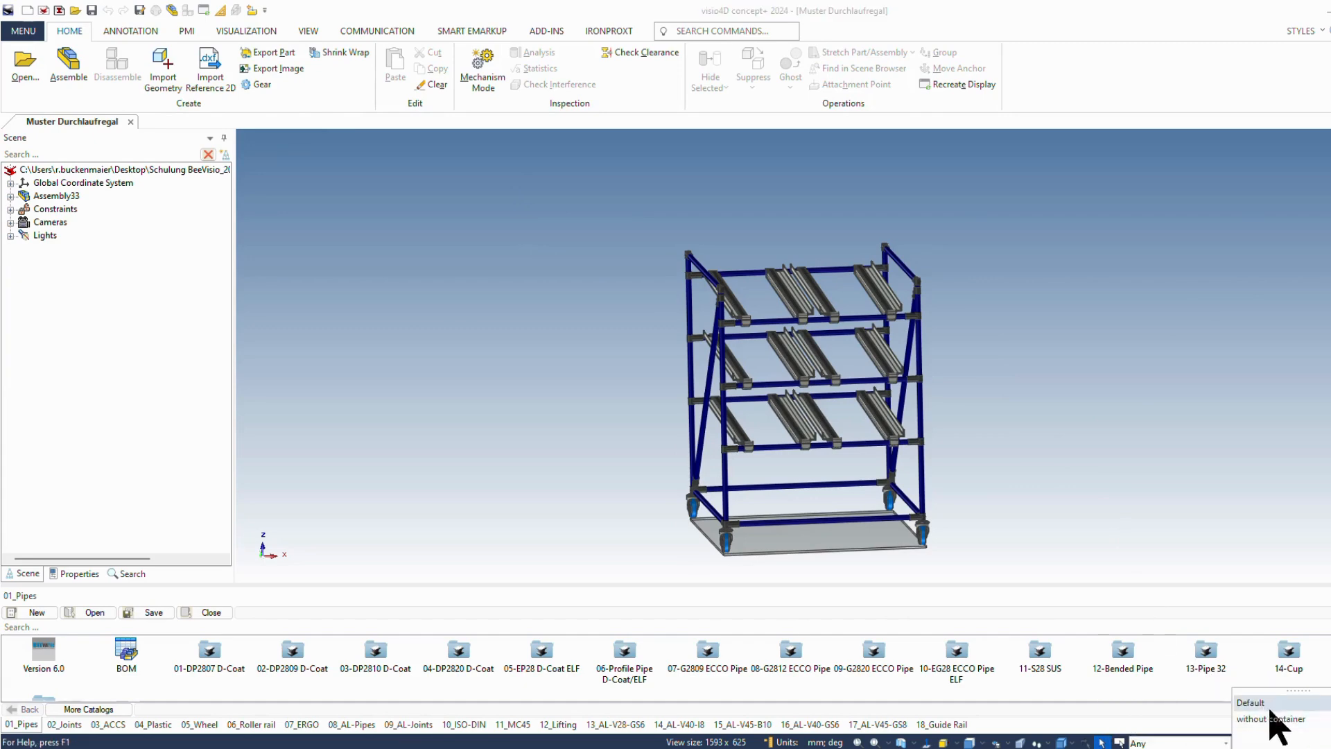
{"action": "left_click", "coordinate": [1260, 704]}
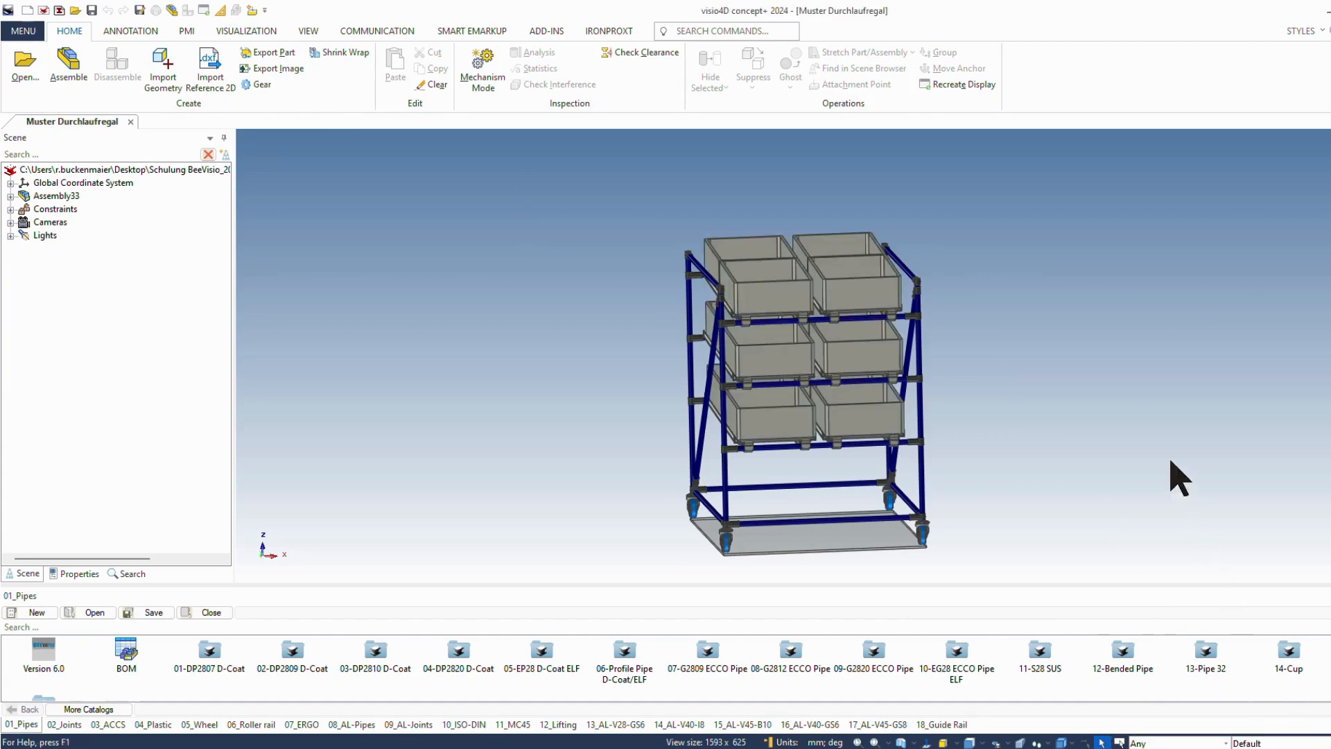
{"action": "left_click", "coordinate": [1283, 744]}
{"action": "left_click", "coordinate": [1269, 713]}
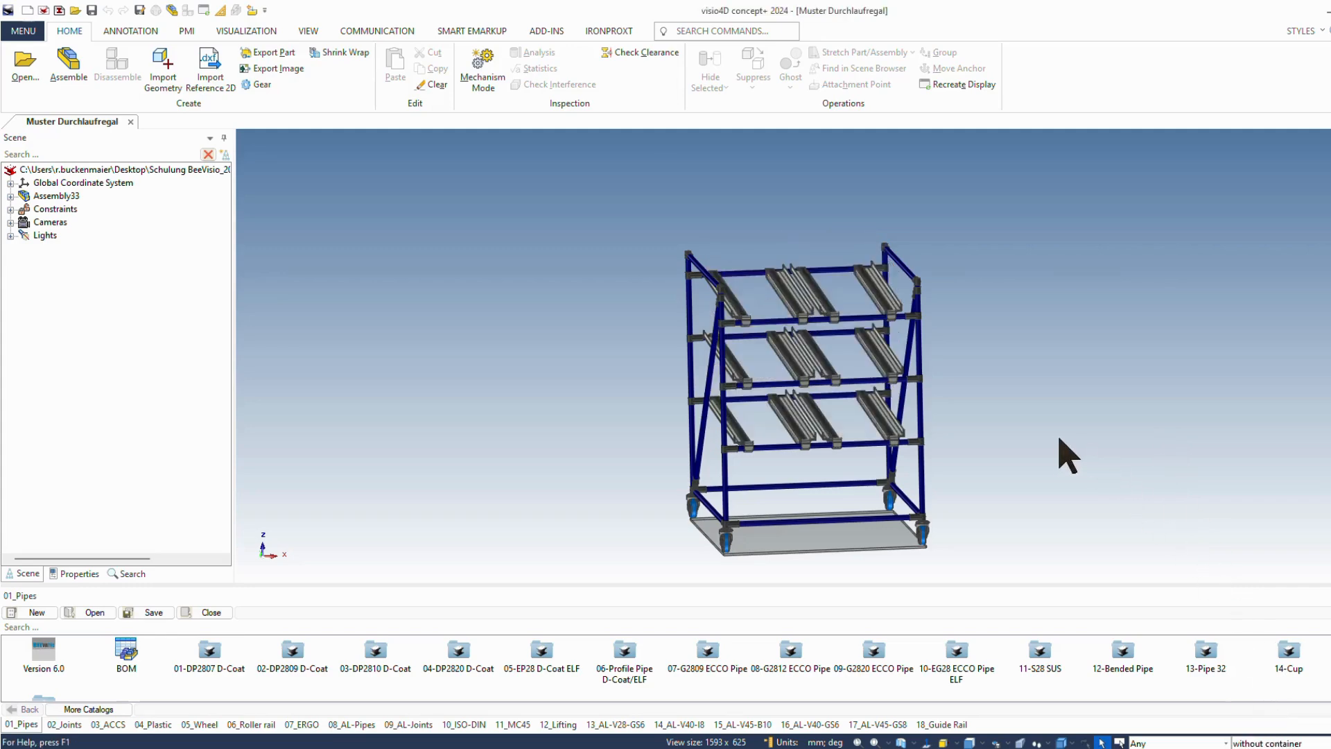
- Save from the save reminder and create a configuration named "without base" with no optional properties enabled
{"action": "scroll", "coordinate": [1060, 452], "scroll_direction": "up", "scroll_amount": 4}
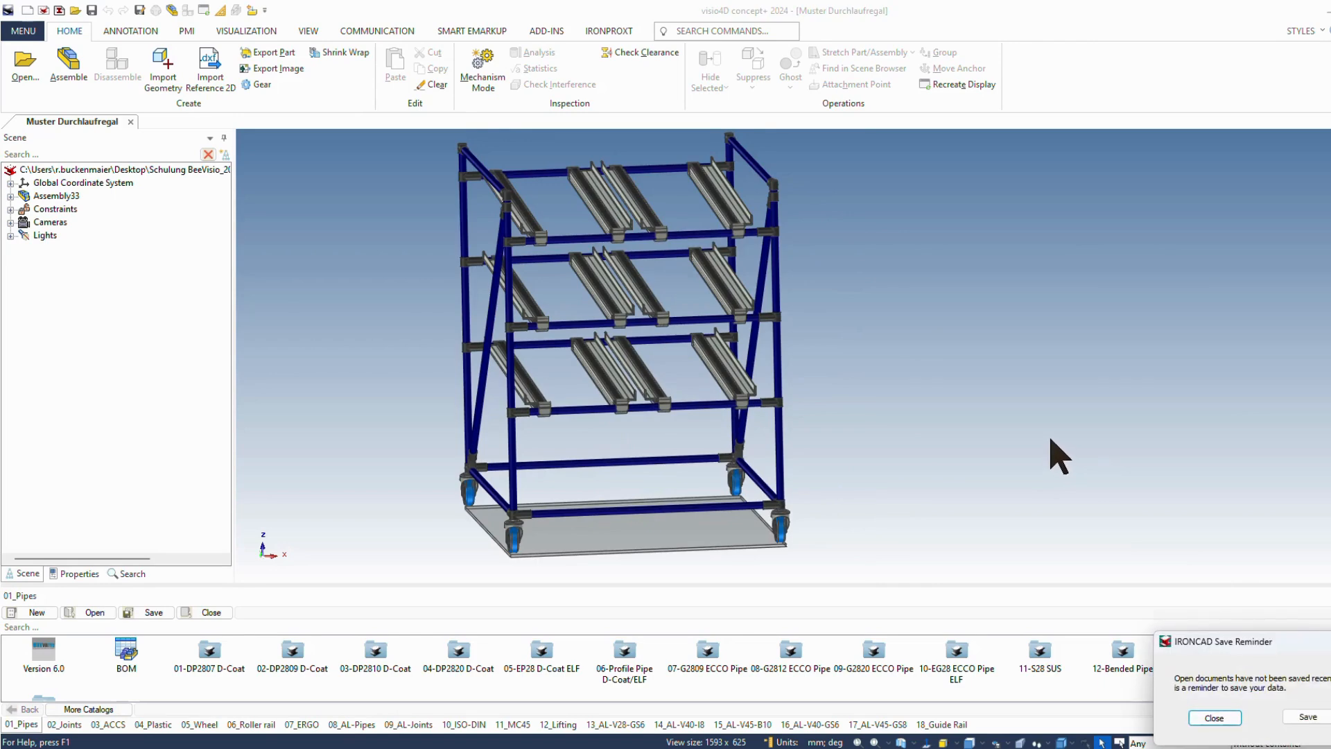
{"action": "left_click", "coordinate": [1307, 716]}
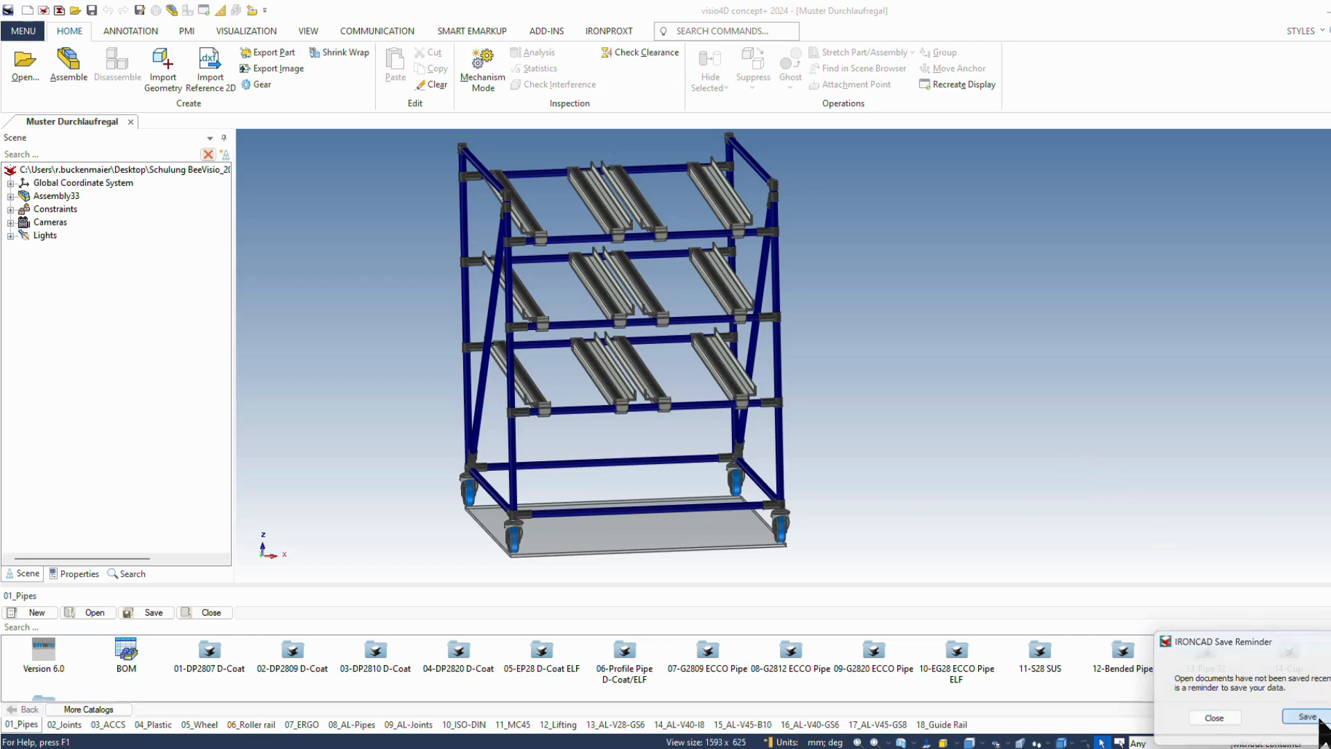
{"action": "left_click", "coordinate": [1320, 740]}
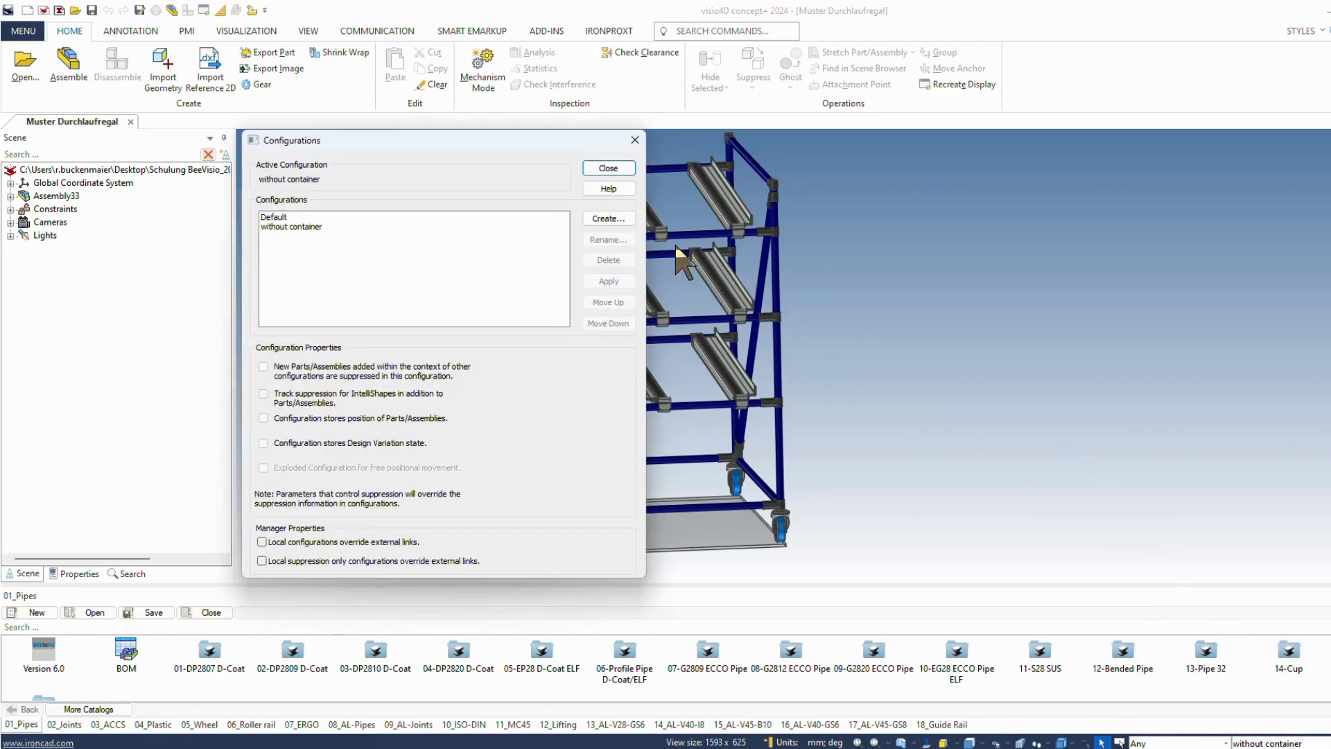
{"action": "left_click", "coordinate": [604, 223]}
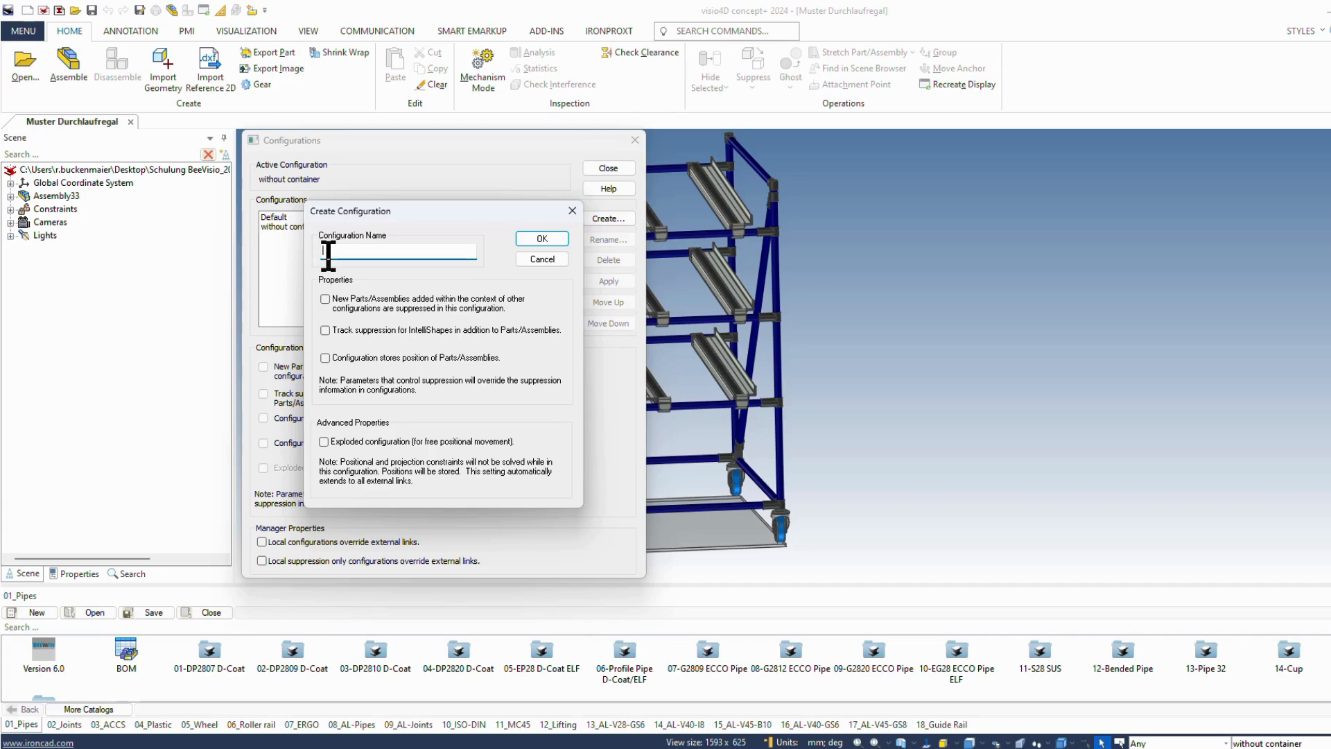
{"action": "type", "text": "without base"}
{"action": "left_click", "coordinate": [542, 238]}
{"action": "left_click", "coordinate": [608, 168]}
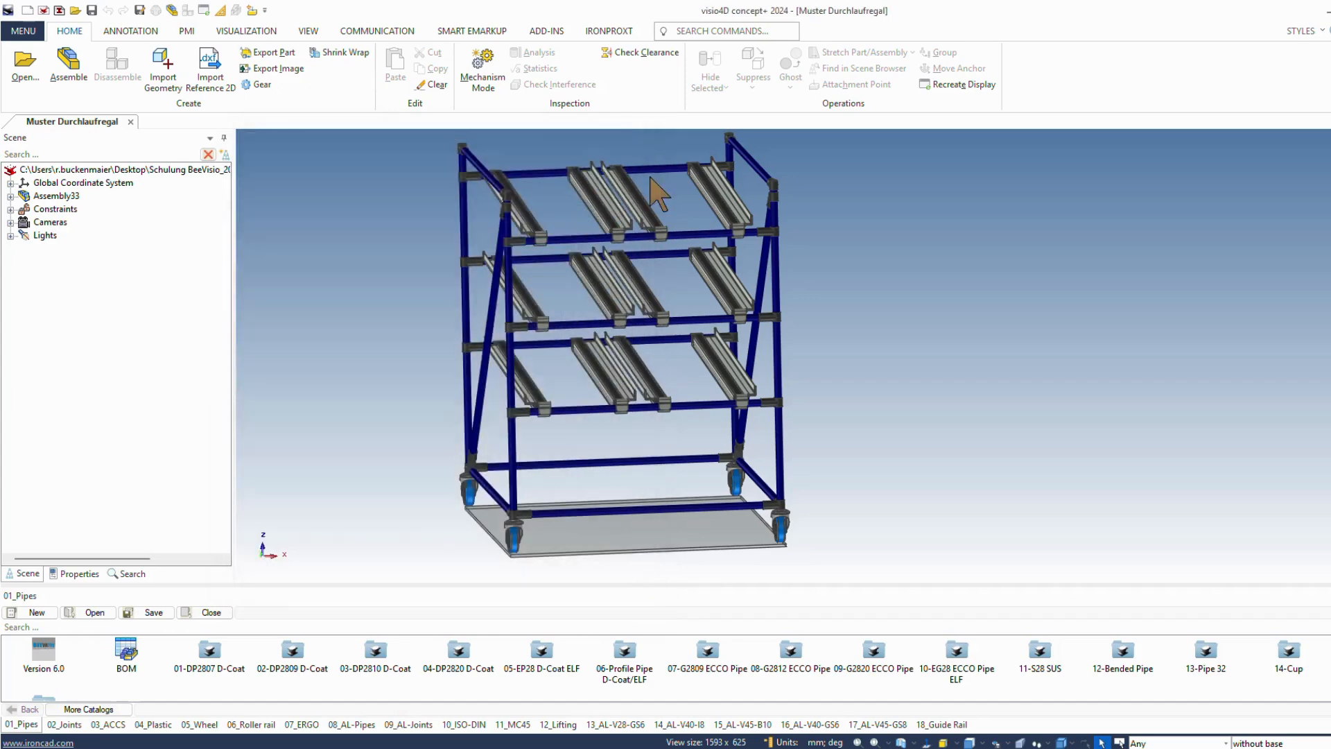
- Suppress the flat base plate beneath the rack in the "without base" configuration and save the scene
{"action": "left_click", "coordinate": [680, 537]}
{"action": "right_click", "coordinate": [676, 533]}
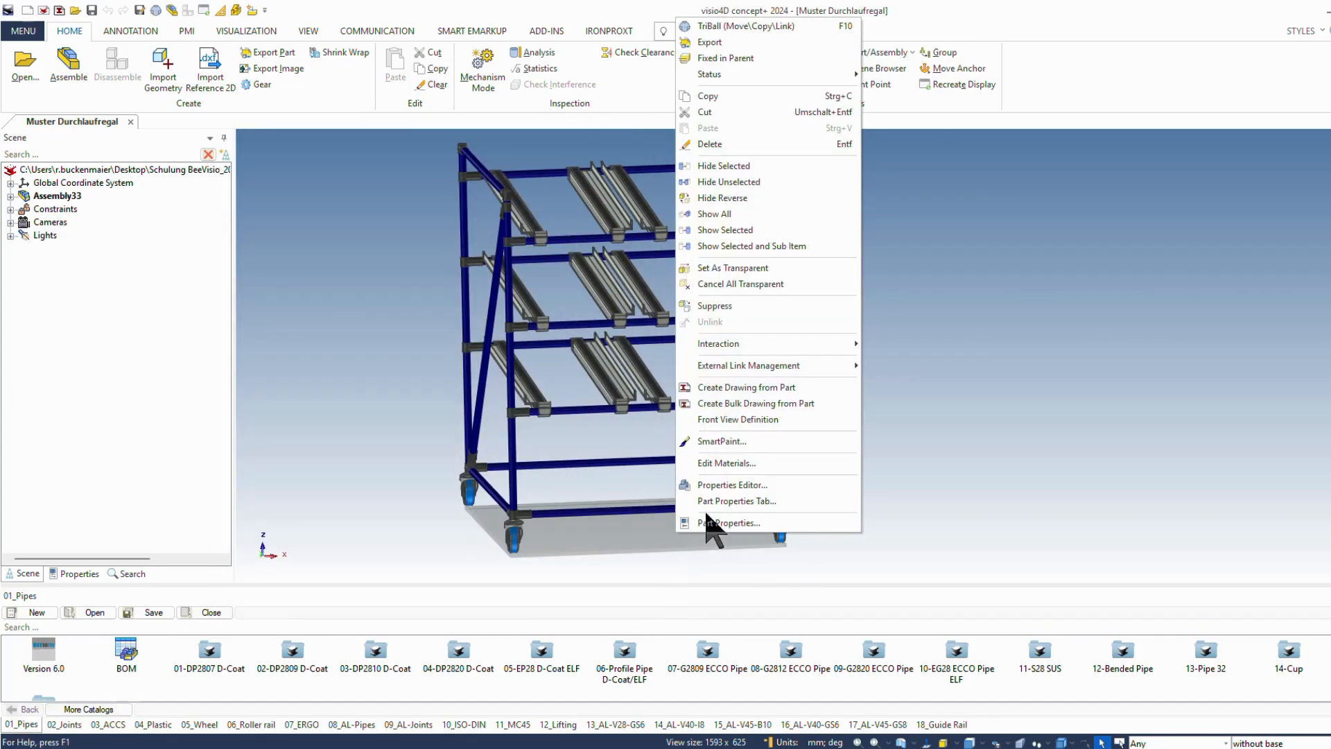
{"action": "left_click", "coordinate": [721, 307]}
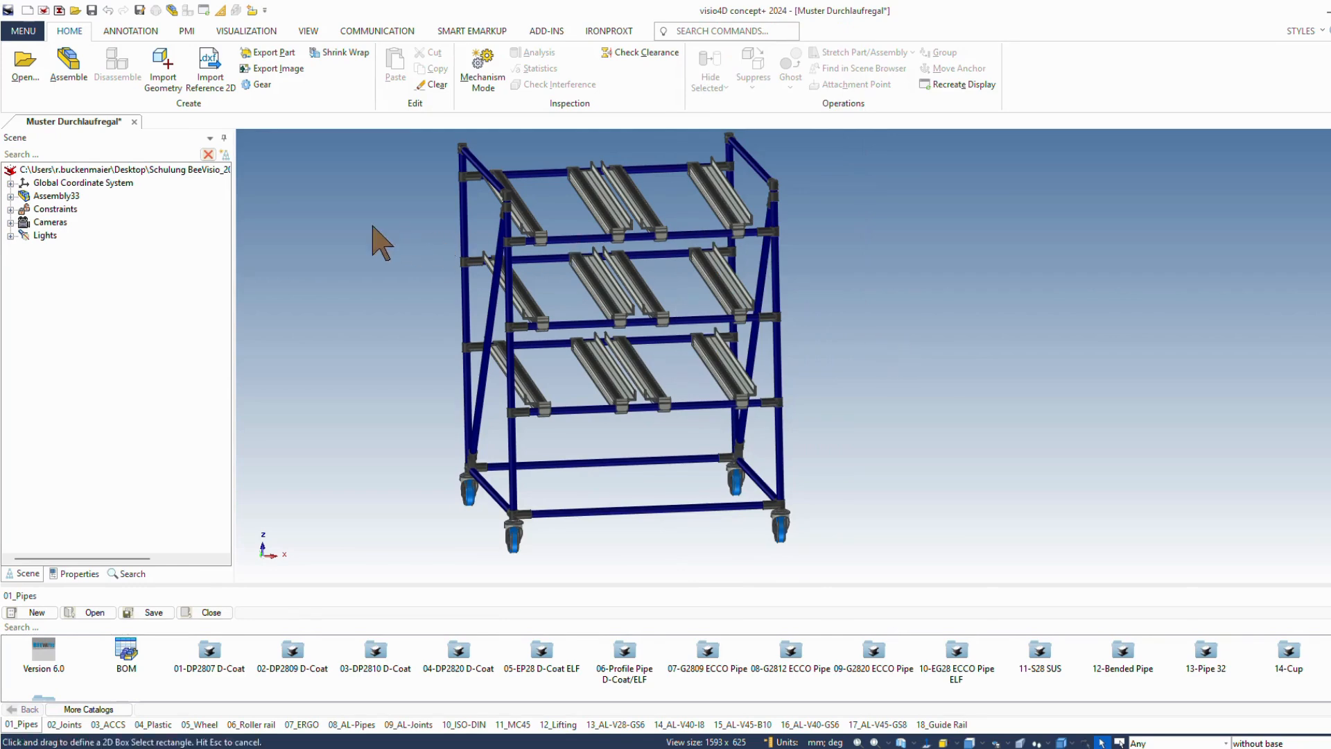
{"action": "left_click", "coordinate": [91, 10]}
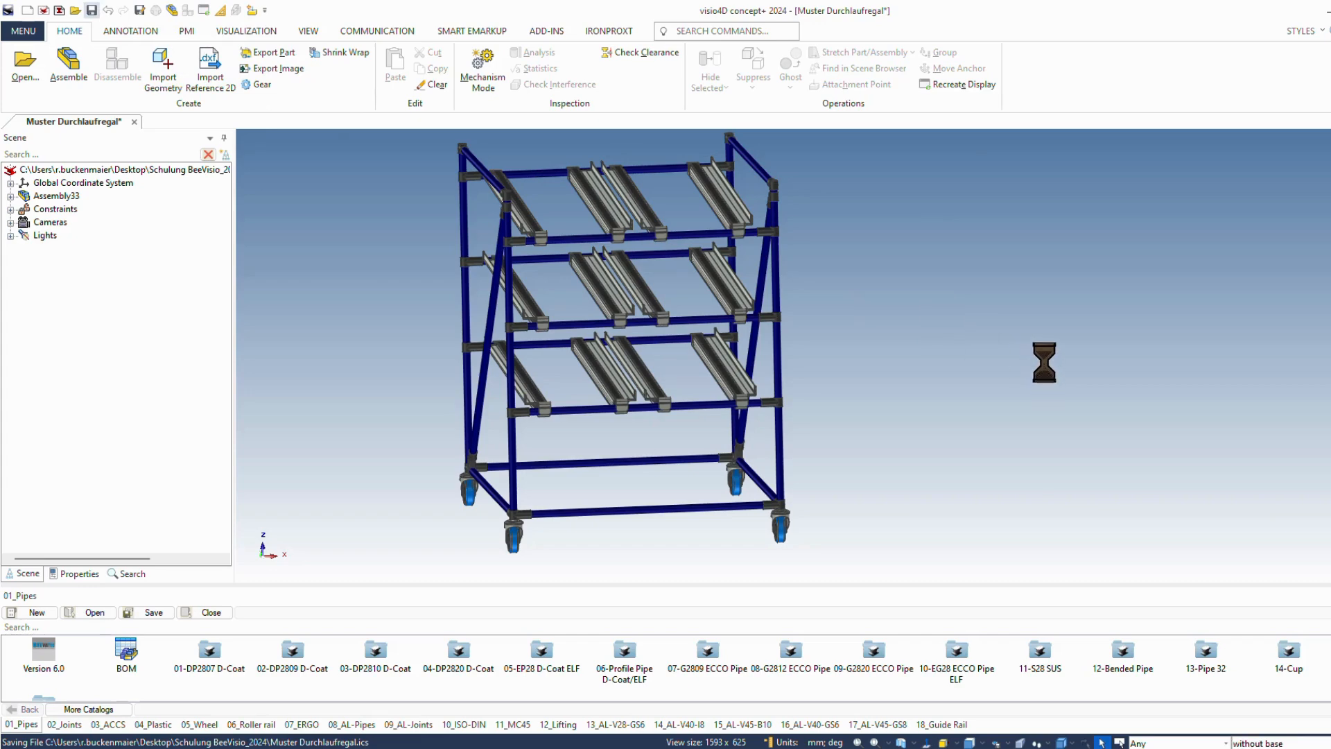
- Create a configuration named "frame only" with none of the optional properties enabled
{"action": "middle_click_drag", "start_coordinate": [1042, 362], "coordinate": [966, 407]}
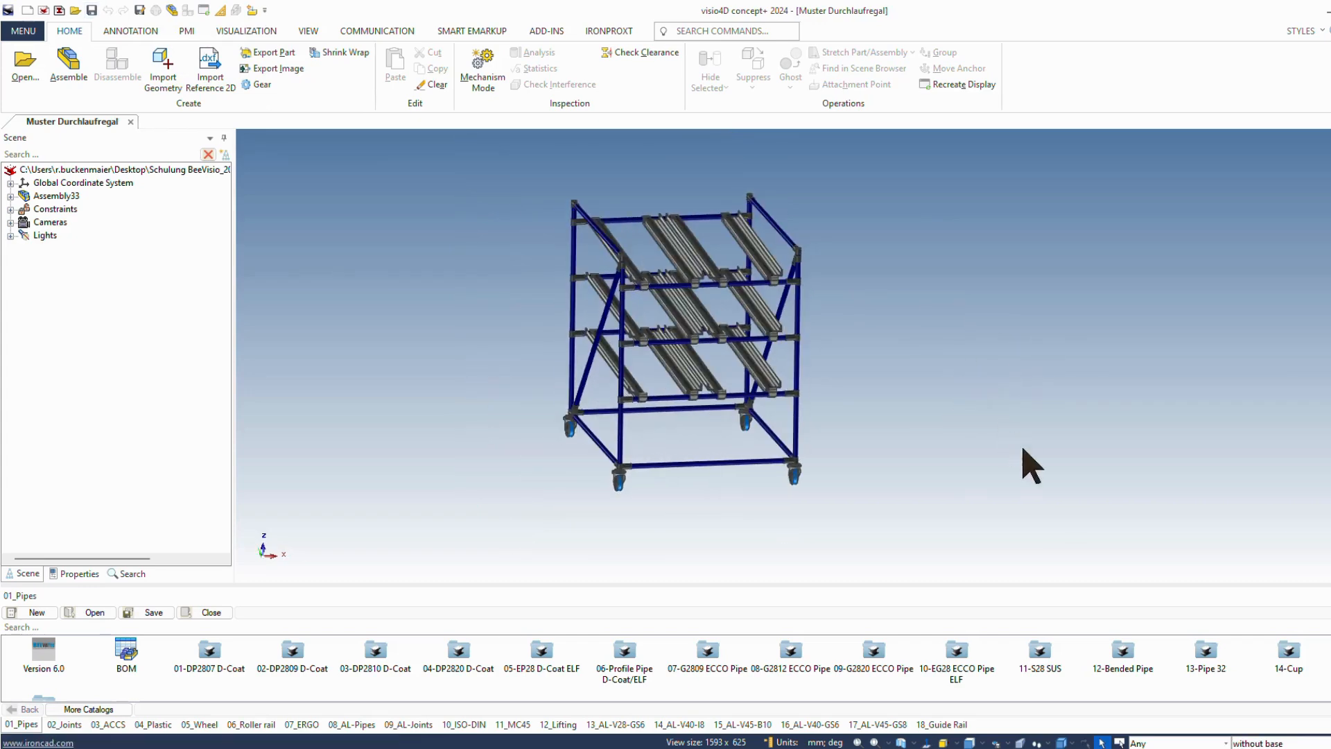
{"action": "middle_click_drag", "start_coordinate": [1043, 479], "coordinate": [1071, 482]}
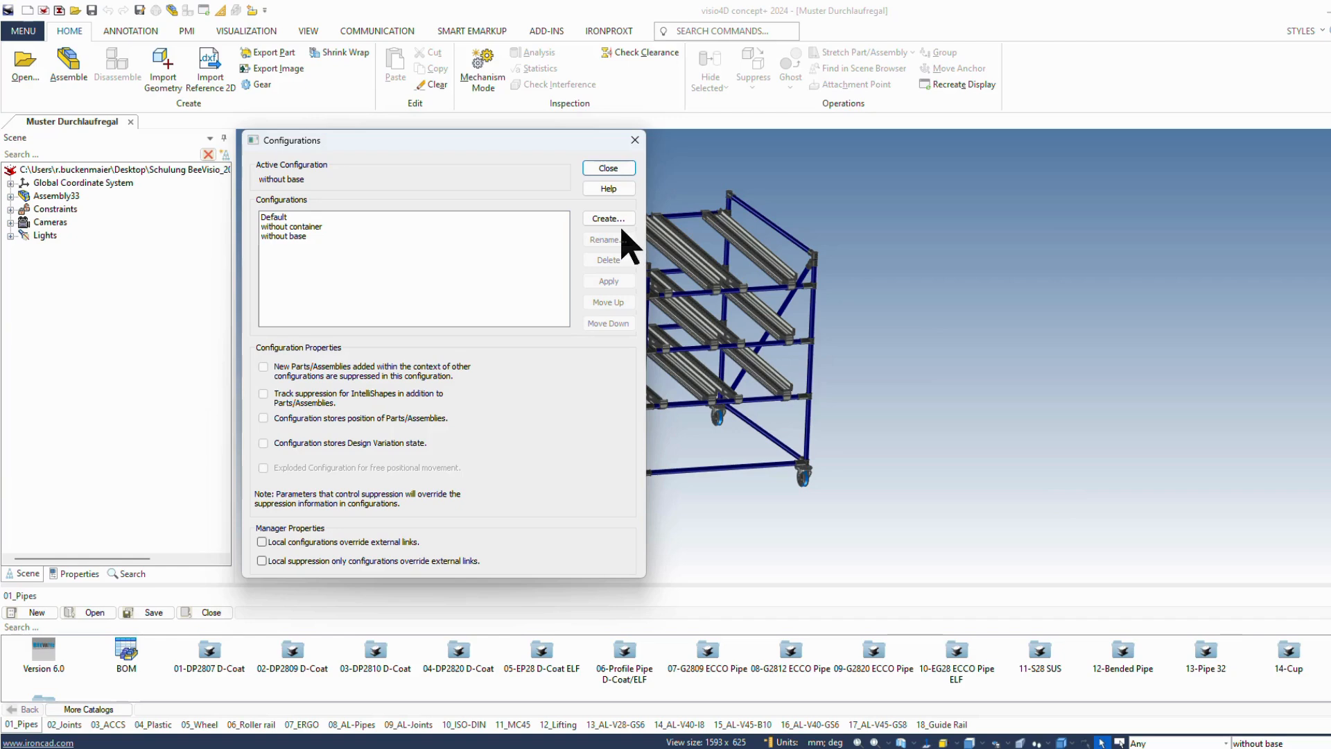
{"action": "left_click", "coordinate": [611, 220]}
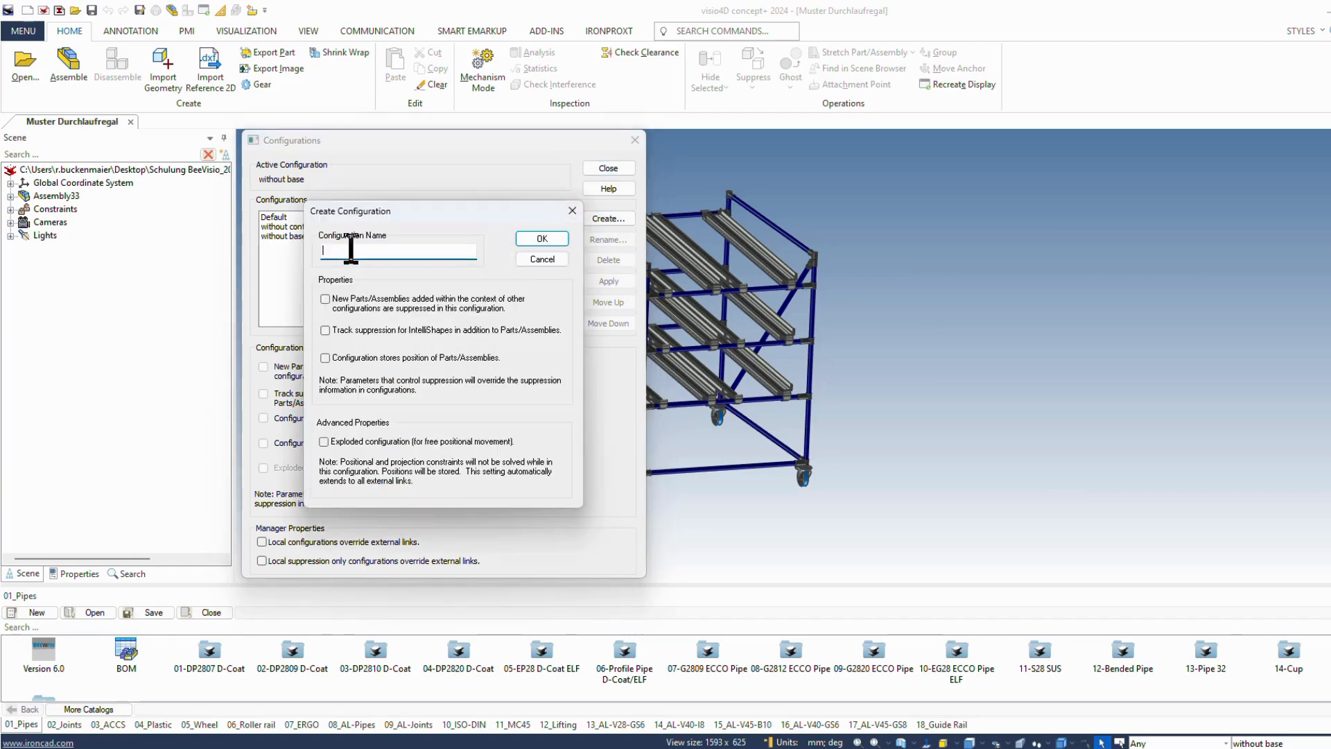
{"action": "type", "text": "frame only"}
{"action": "left_click", "coordinate": [548, 241]}
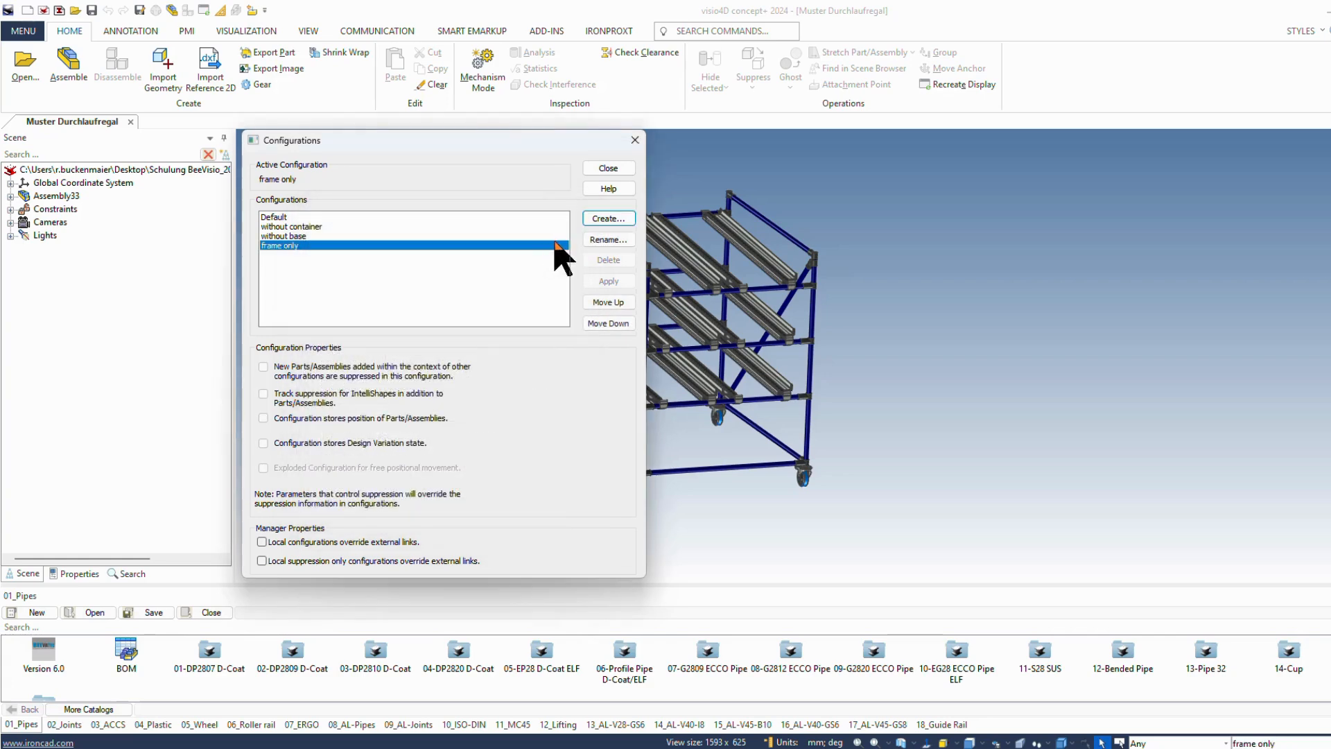
{"action": "left_click", "coordinate": [608, 168]}
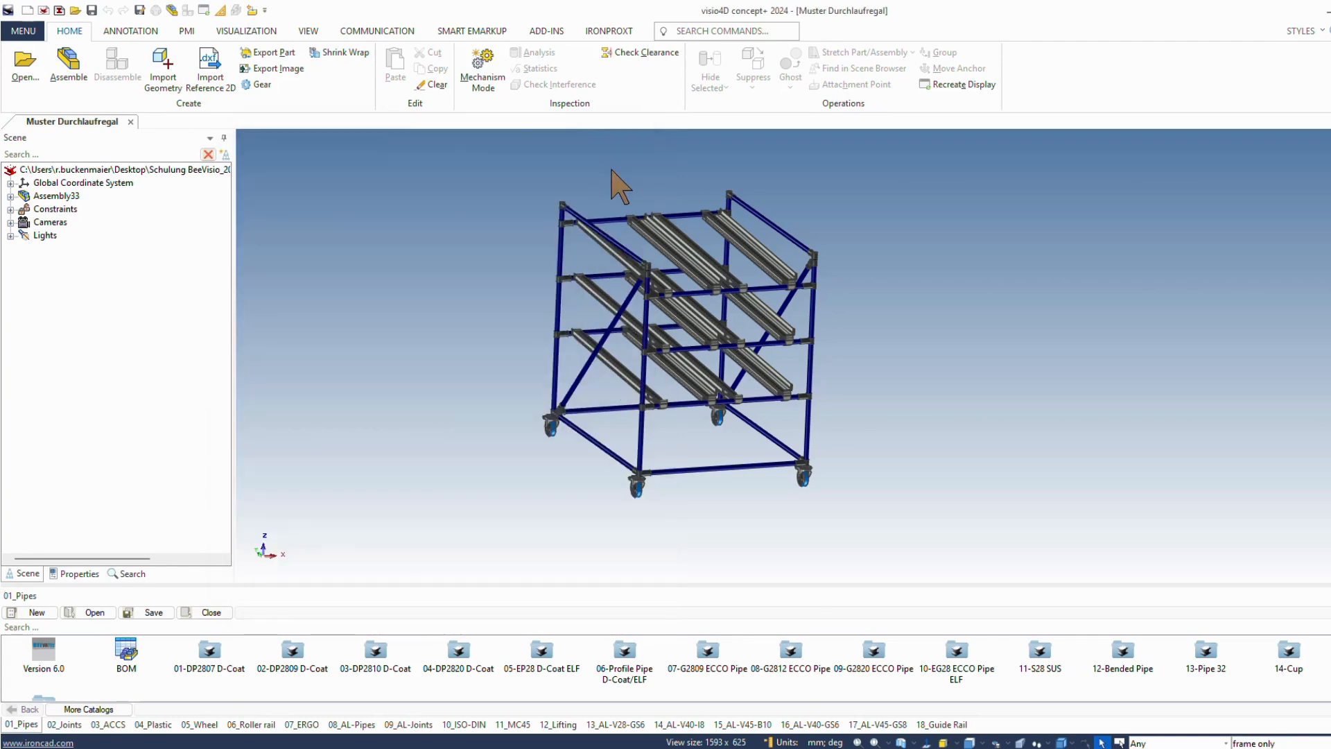
- Suppress the roller rails on all levels of the rack in the "frame only" configuration and save the scene
{"action": "middle_click_drag", "start_coordinate": [927, 252], "coordinate": [904, 239]}
{"action": "scroll", "coordinate": [733, 291], "scroll_direction": "up", "scroll_amount": 8}
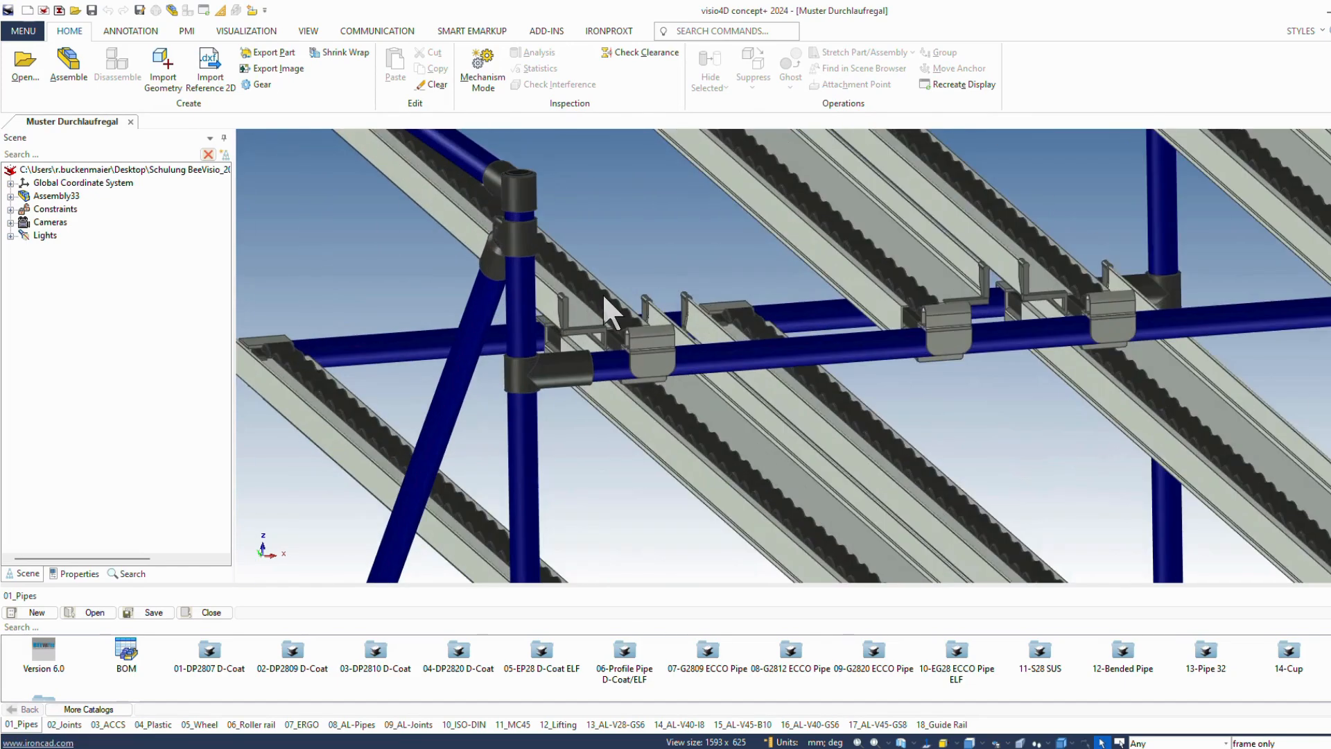
{"action": "left_click", "coordinate": [603, 305]}
{"action": "left_click", "coordinate": [603, 305]}
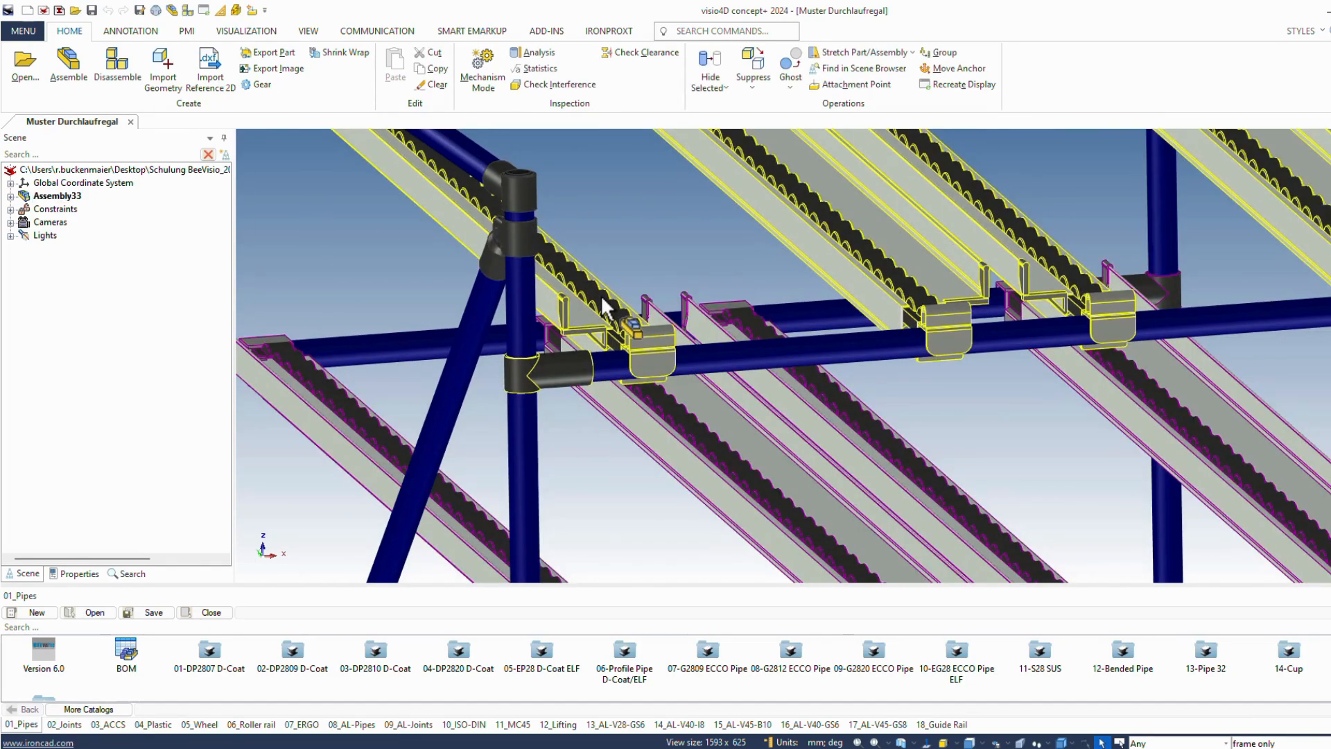
{"action": "scroll", "coordinate": [763, 250], "scroll_direction": "down", "scroll_amount": 8}
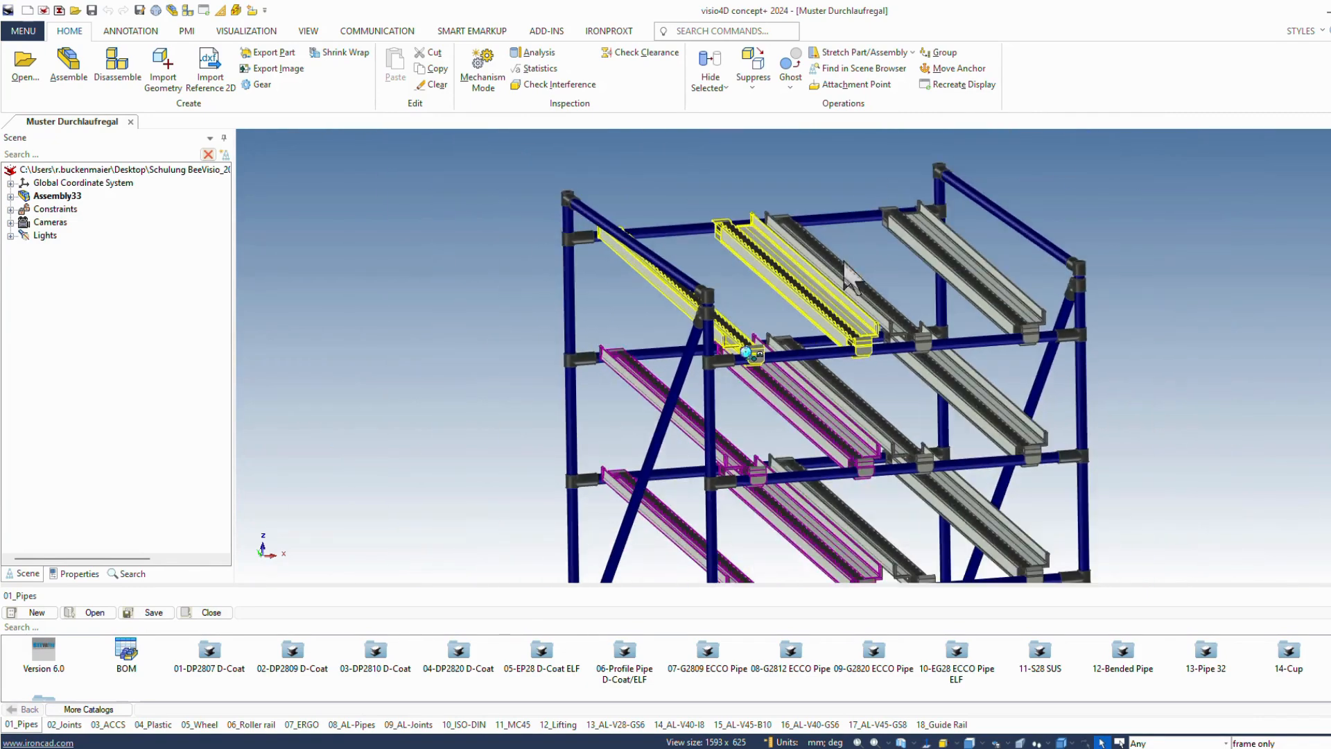
{"action": "left_click", "coordinate": [866, 298]}
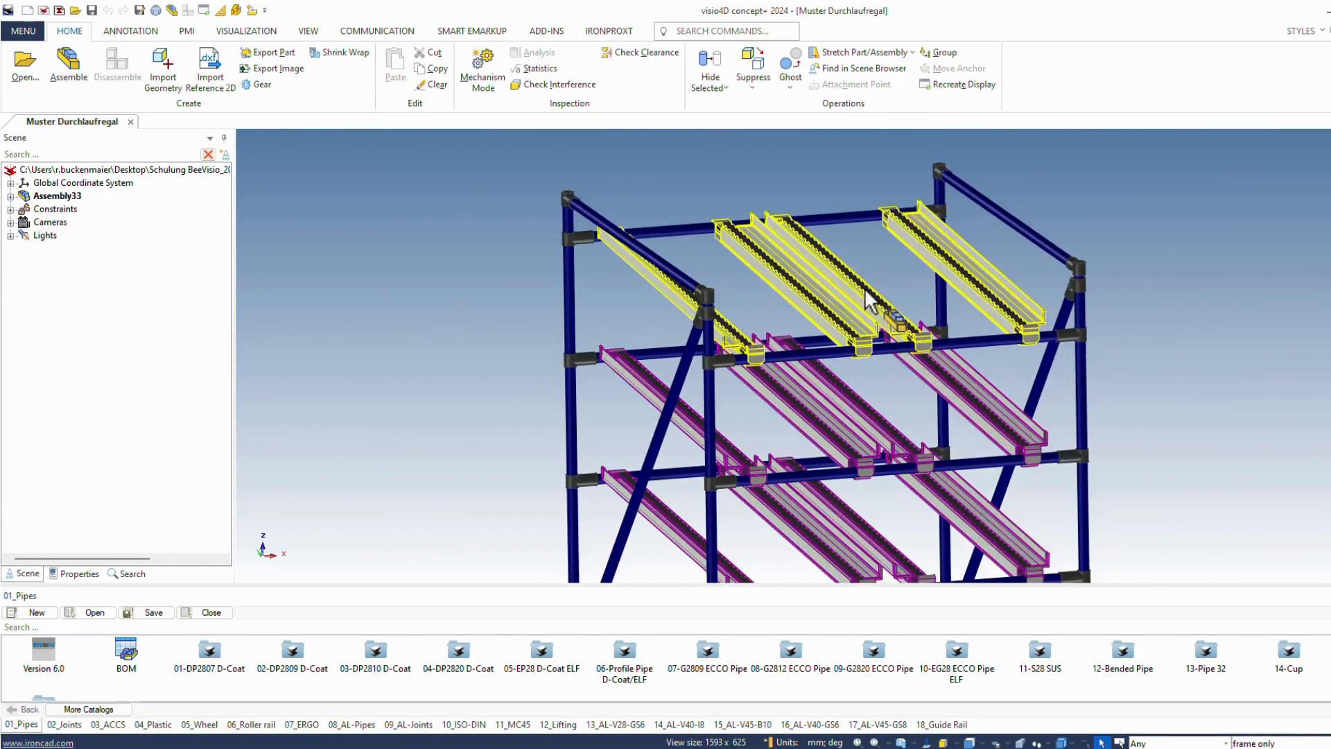
{"action": "right_click", "coordinate": [967, 284]}
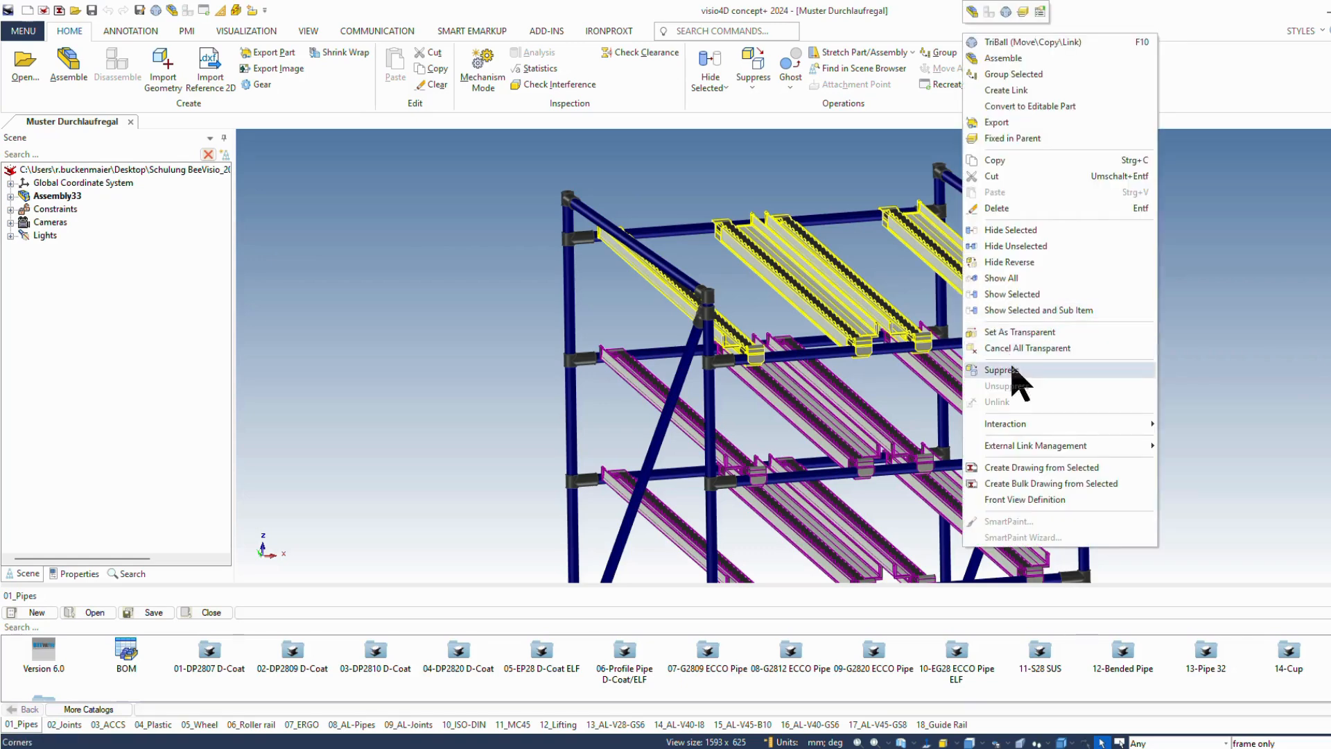
{"action": "left_click", "coordinate": [1019, 377]}
{"action": "scroll", "coordinate": [1145, 367], "scroll_direction": "down", "scroll_amount": 5}
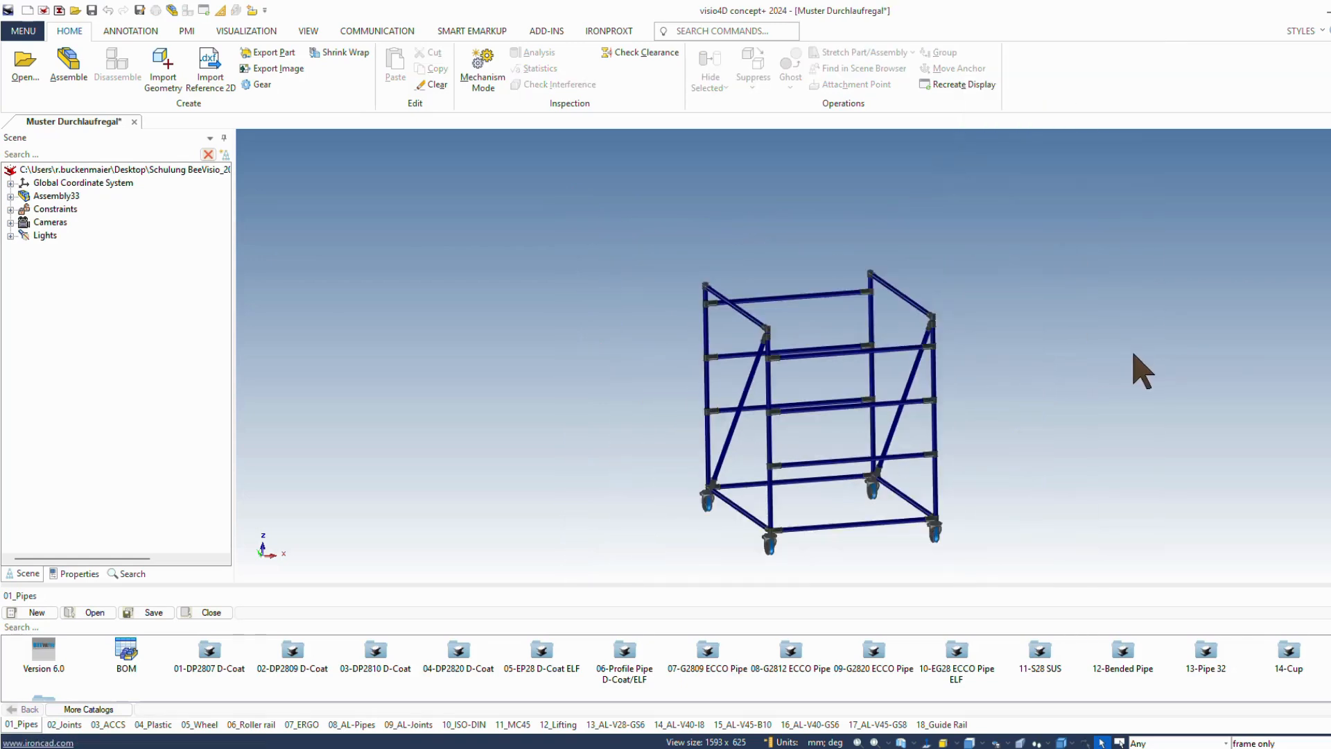
{"action": "mouse_move", "coordinate": [1064, 438]}
{"action": "left_mouse_down"}
{"action": "mouse_move", "coordinate": [1050, 443]}
{"action": "mouse_move", "coordinate": [1111, 438]}
{"action": "mouse_move", "coordinate": [1141, 445]}
{"action": "mouse_move", "coordinate": [1141, 460]}
{"action": "mouse_move", "coordinate": [1046, 475]}
{"action": "mouse_move", "coordinate": [976, 463]}
{"action": "mouse_move", "coordinate": [1016, 413]}
{"action": "mouse_move", "coordinate": [1088, 447]}
{"action": "left_mouse_up"}
{"action": "left_click", "coordinate": [91, 10]}
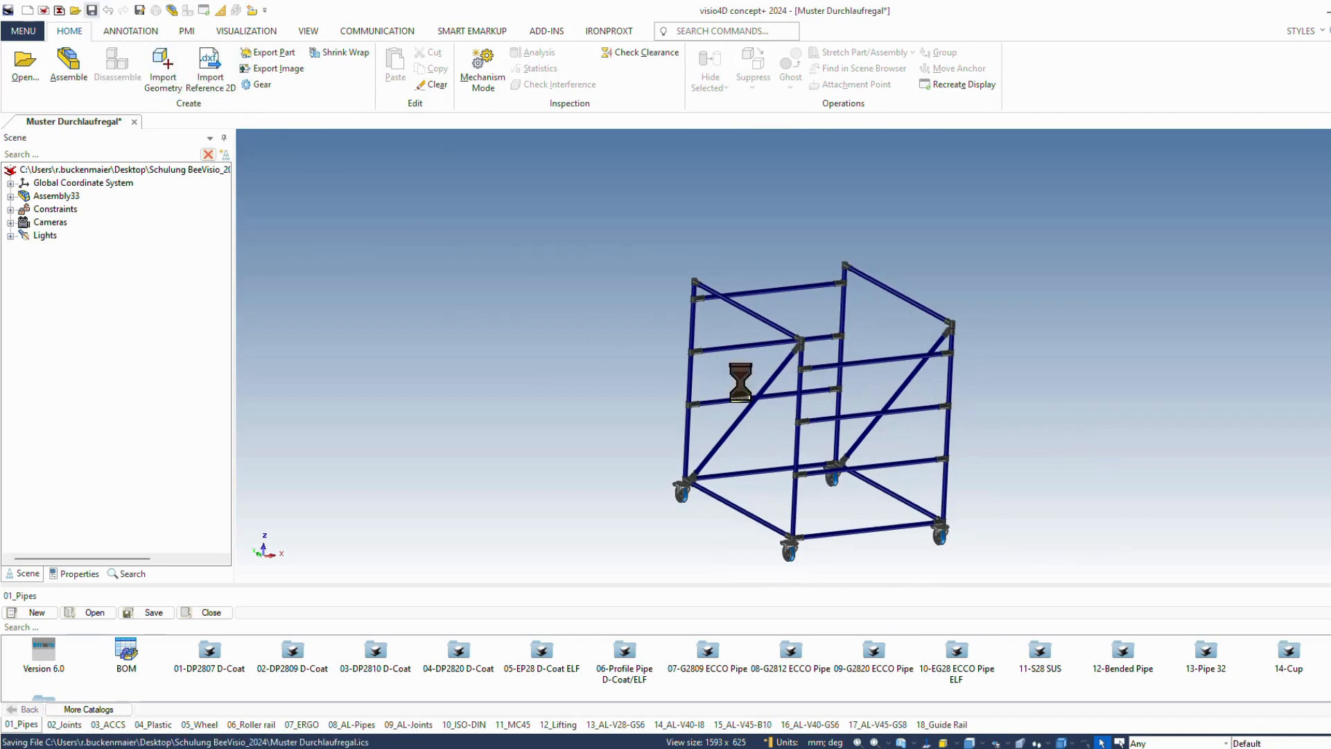
- Reactivate the Default configuration with the complete rack and save the scene
{"action": "left_click", "coordinate": [1290, 743]}
{"action": "left_click", "coordinate": [1255, 671]}
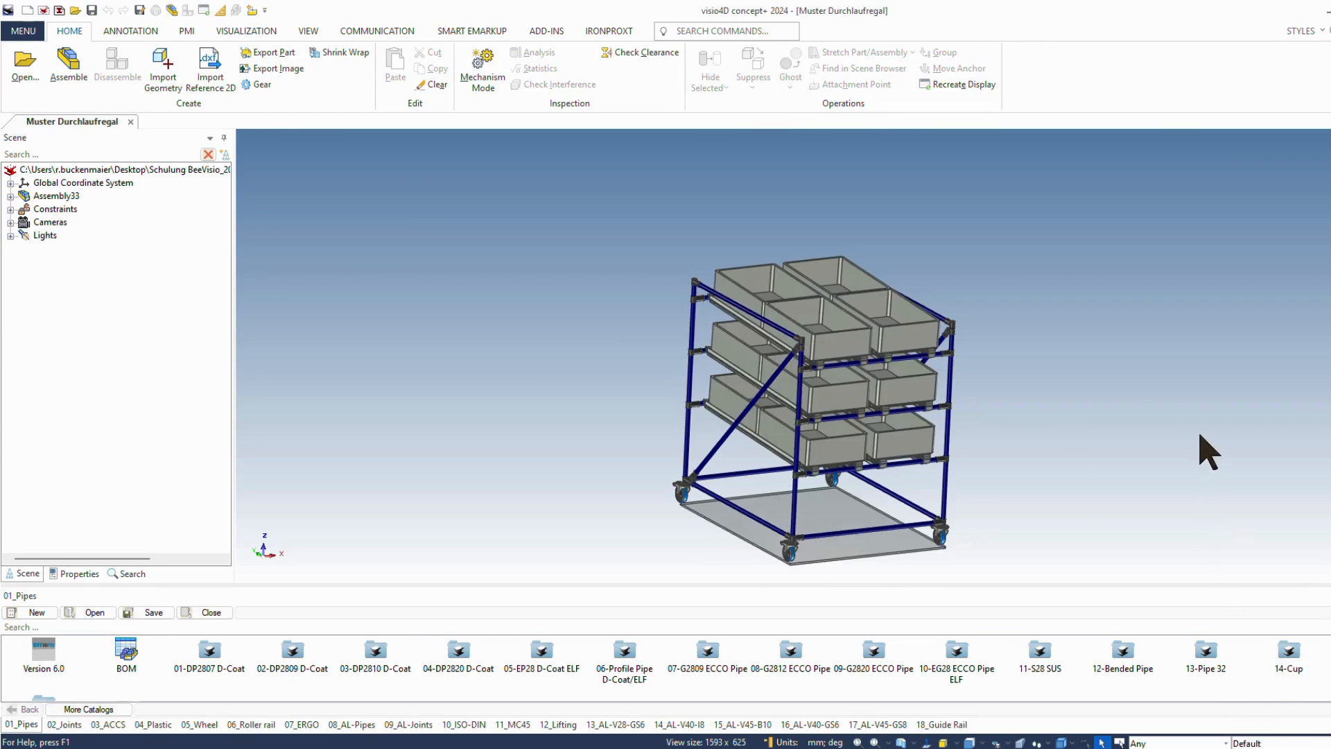
{"action": "left_click", "coordinate": [91, 11]}
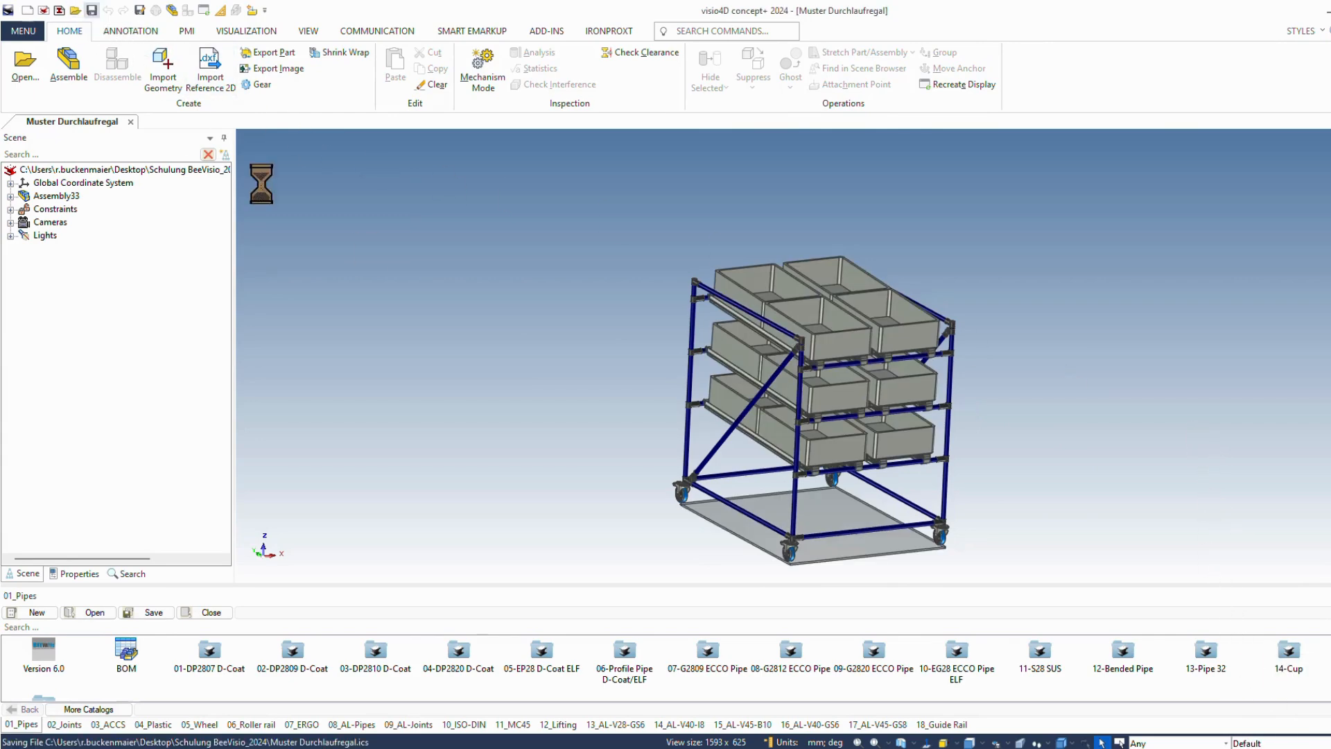